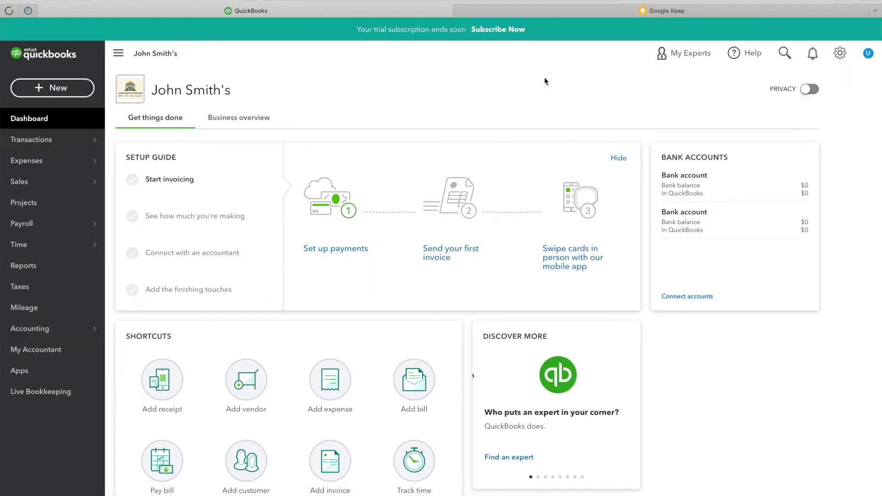
# Step: Start sales tax setup and enter the business's street address, city, state CA and ZIP code
pyautogui.click(20, 289)
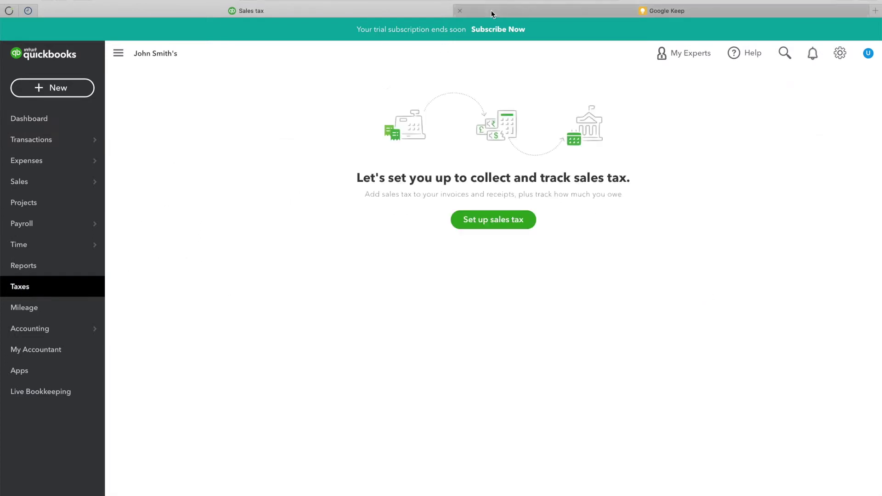
pyautogui.click(495, 218)
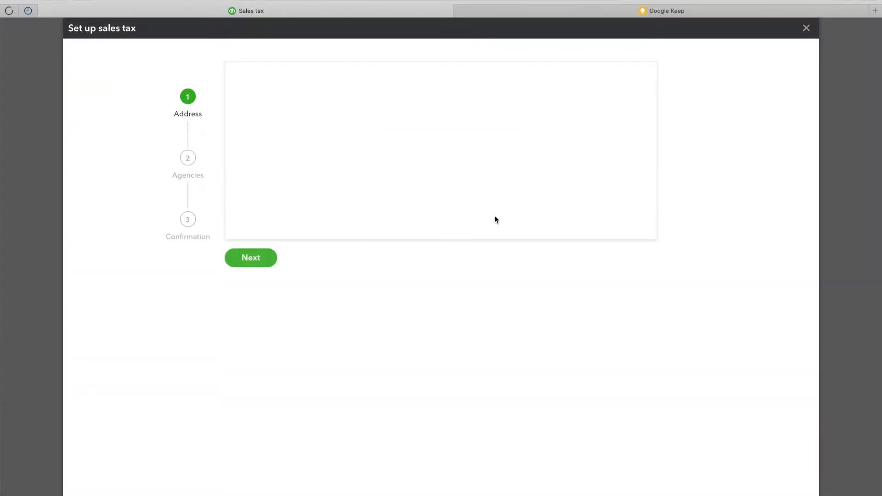
pyautogui.click(366, 172)
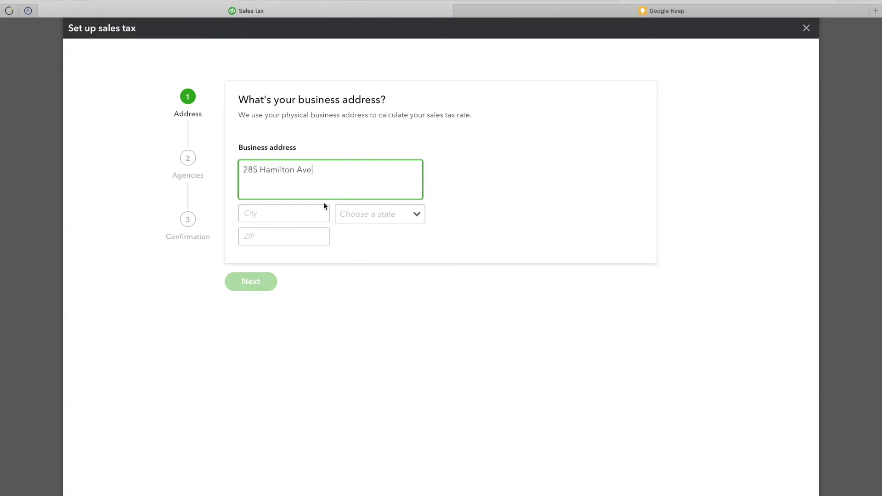
pyautogui.click(302, 213)
pyautogui.write('Palo Alto')
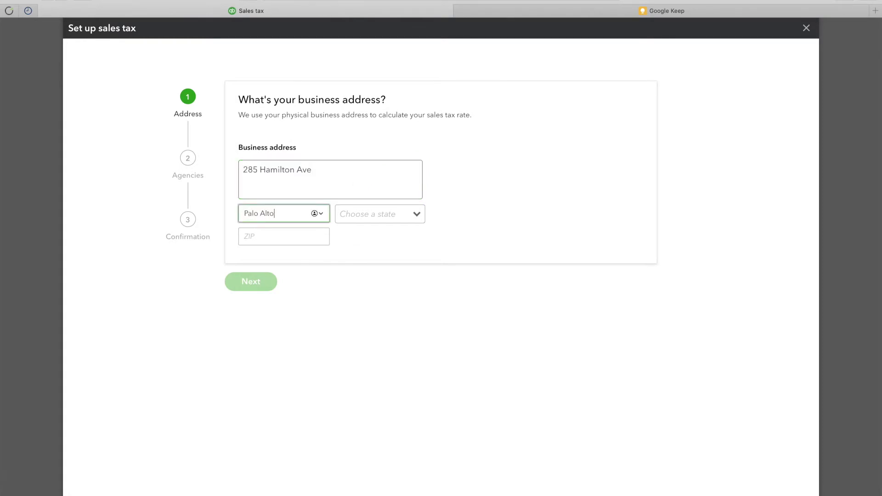
pyautogui.press('Tab')
pyautogui.write('CA')
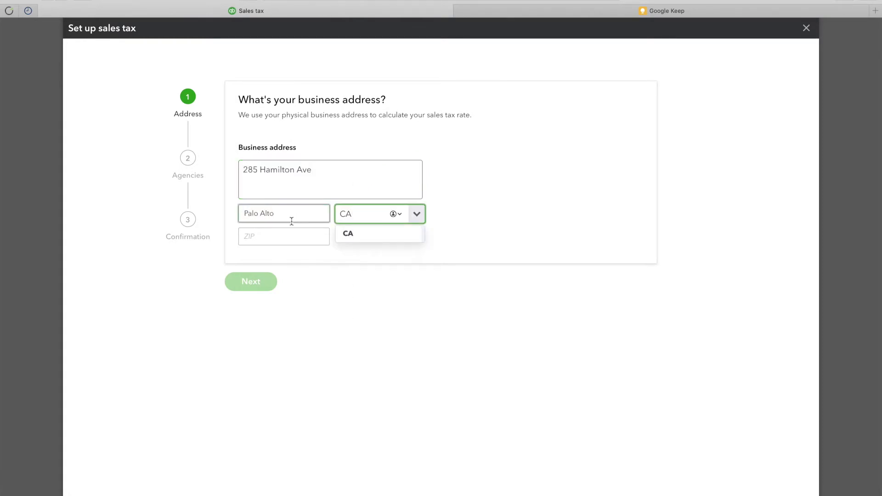
pyautogui.click(352, 242)
pyautogui.click(286, 238)
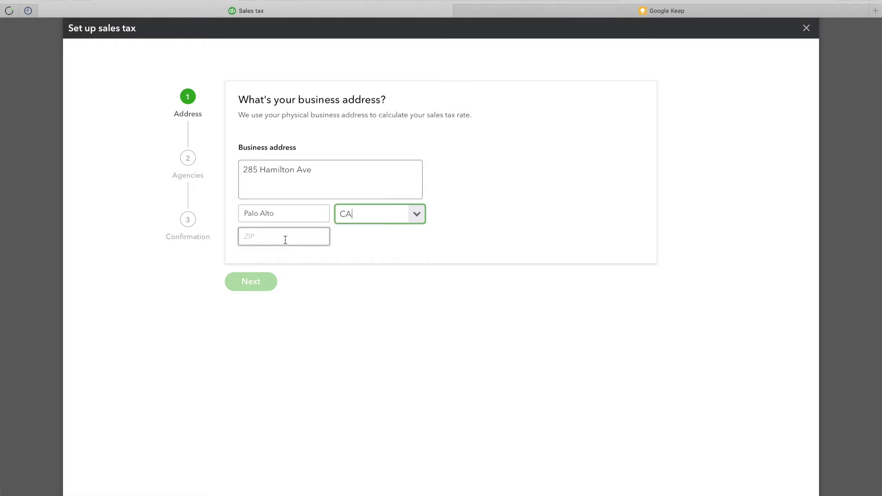
pyautogui.write('94301')
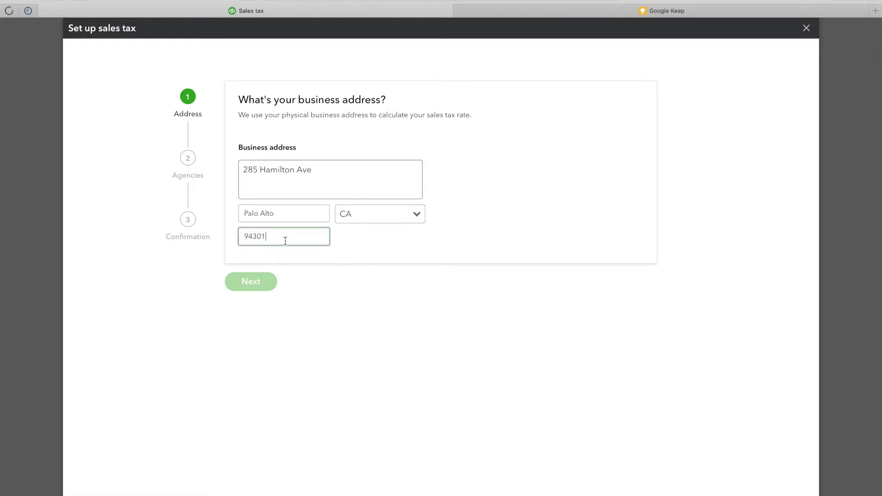
pyautogui.click(268, 315)
# Step: Answer that tax is collected only in California and accept the California agency
pyautogui.click(266, 282)
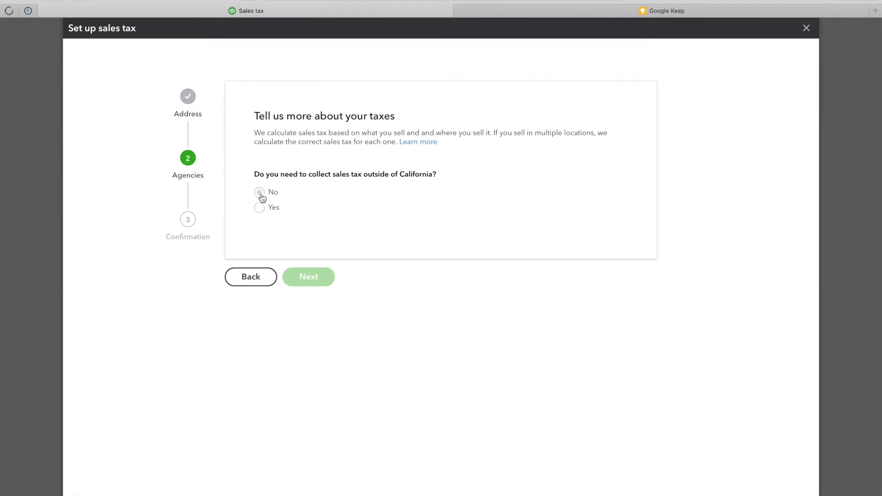
pyautogui.click(260, 194)
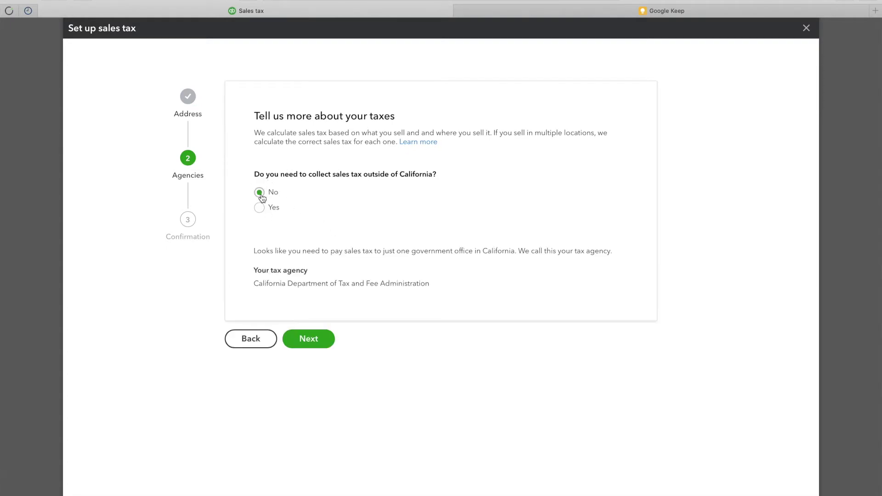
pyautogui.click(309, 340)
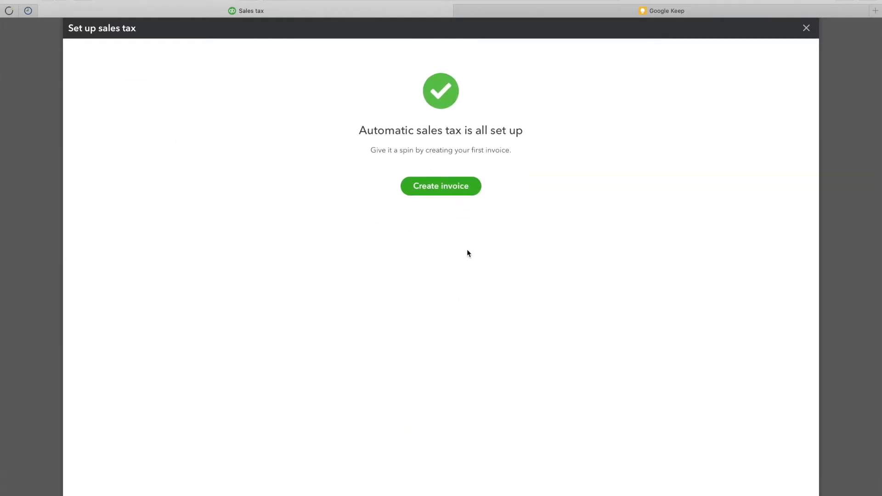
pyautogui.click(806, 28)
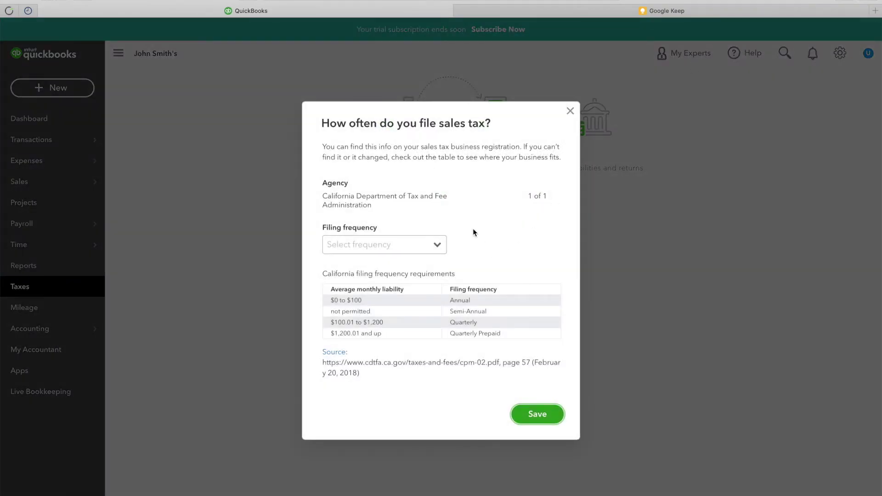
# Step: Set the California agency's filing frequency to Yearly and save
pyautogui.click(420, 244)
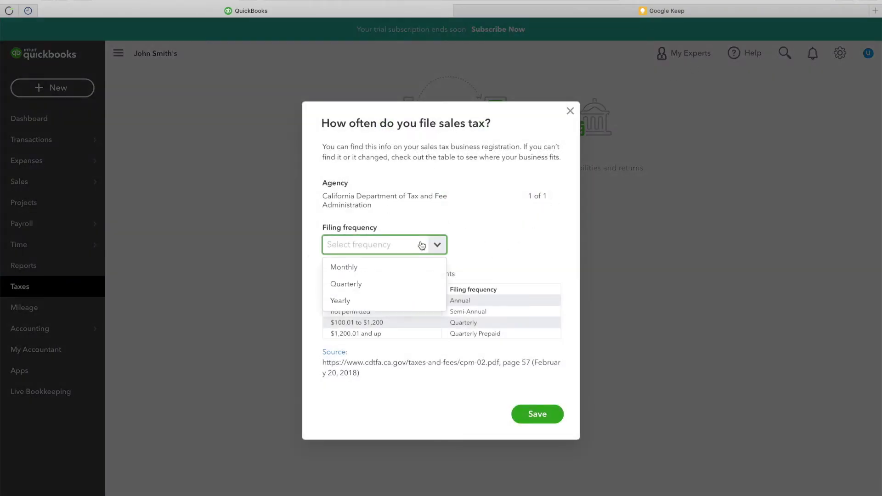
pyautogui.click(410, 308)
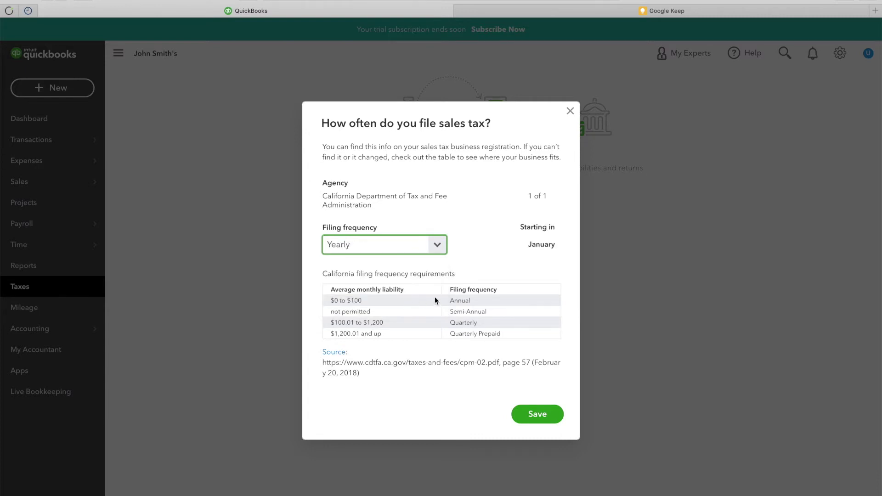
pyautogui.click(536, 415)
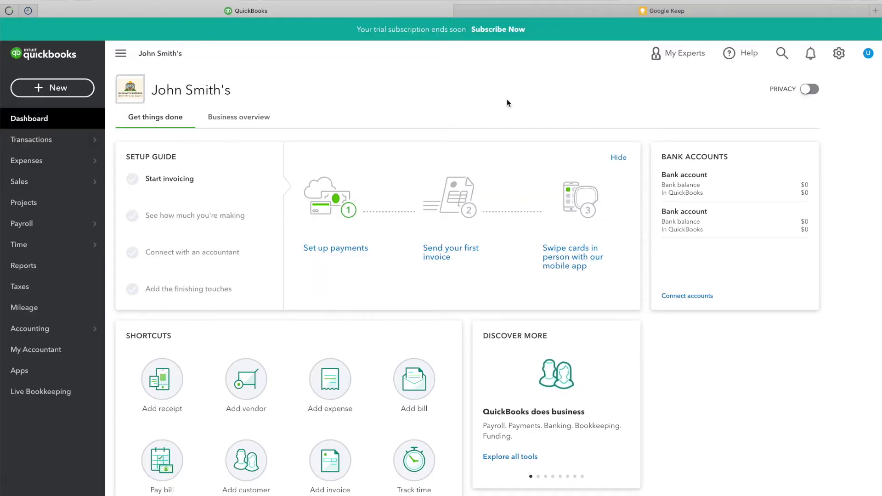
# Step: In Advanced settings' Automation section, turn off Pre-fill forms, Apply credits and Apply bill payments
pyautogui.click(838, 54)
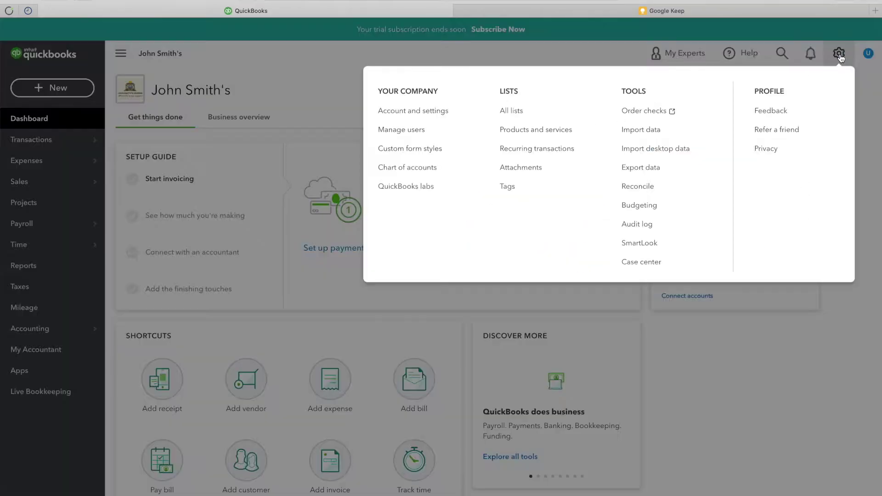
pyautogui.click(443, 118)
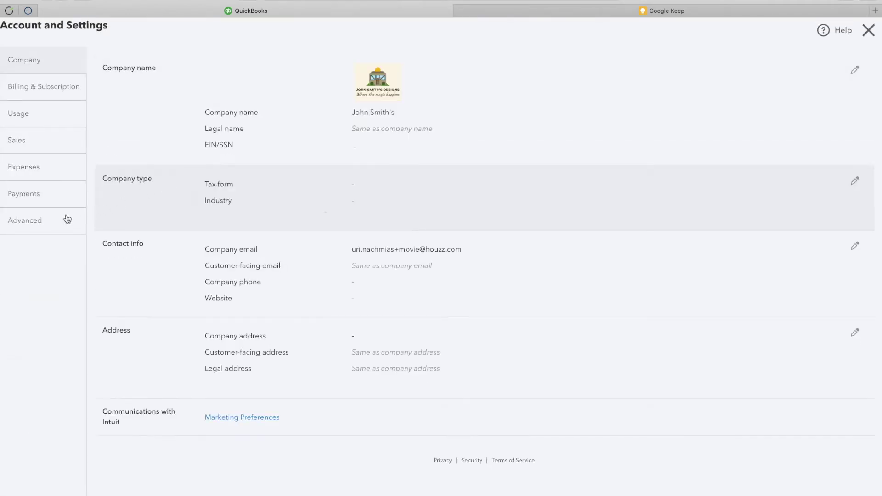
pyautogui.click(53, 226)
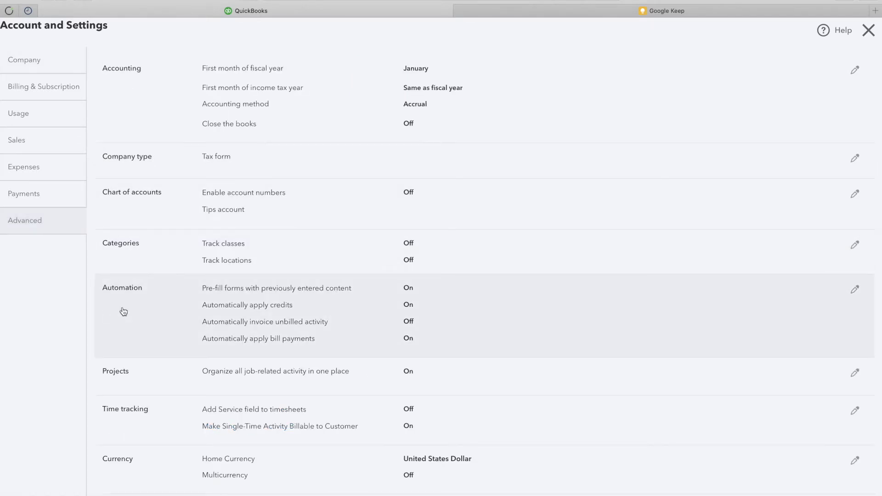
pyautogui.click(322, 305)
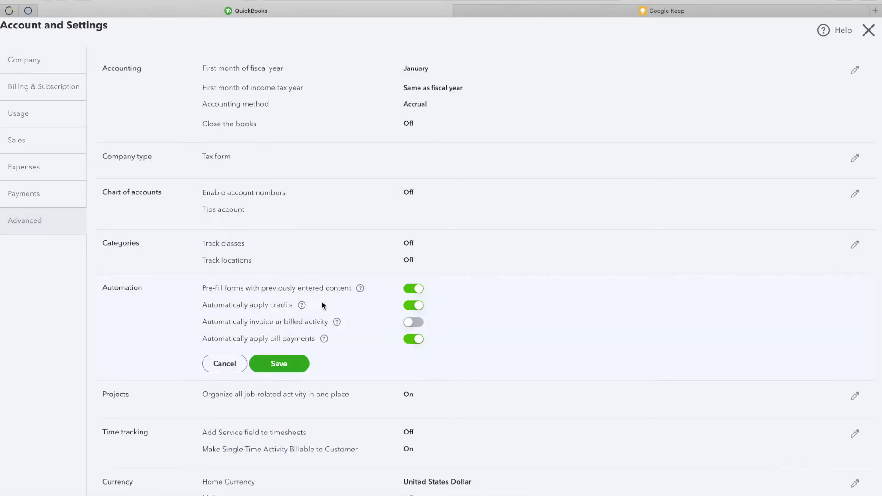
pyautogui.click(416, 289)
pyautogui.click(414, 305)
pyautogui.click(410, 340)
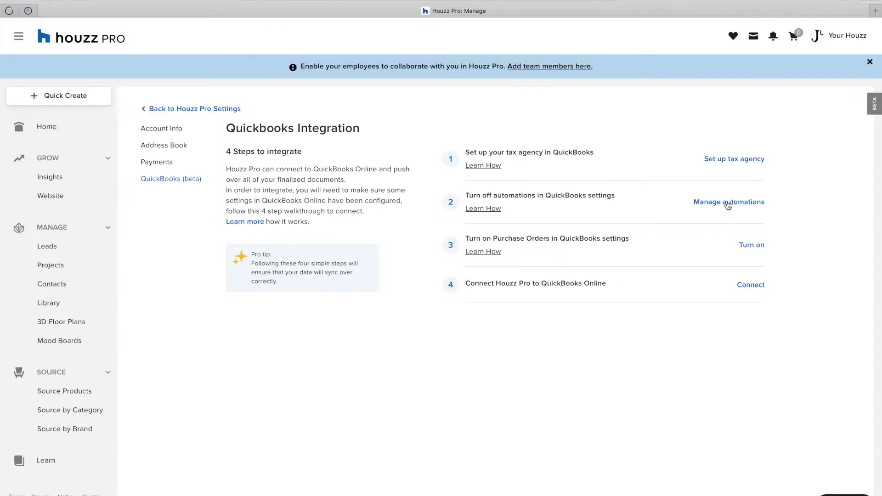
# Step: Turn on Use purchase orders in Expenses settings, save, and accept the items-table confirmation
pyautogui.click(747, 248)
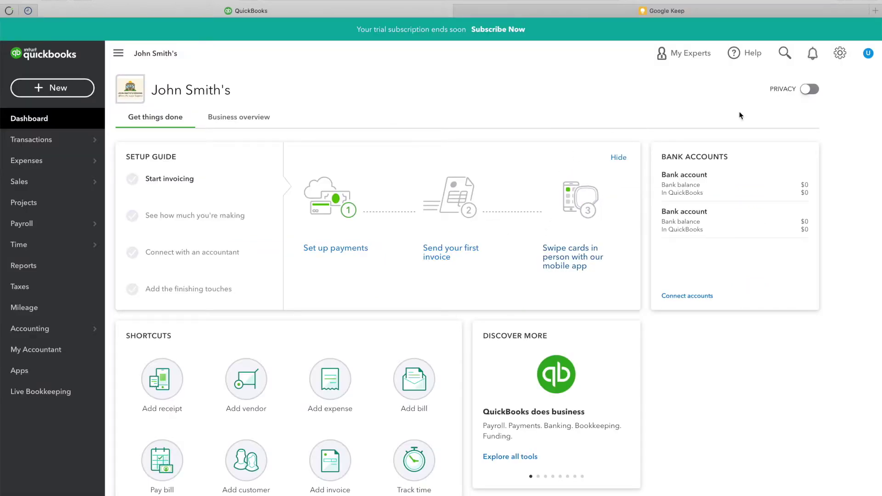
pyautogui.click(841, 54)
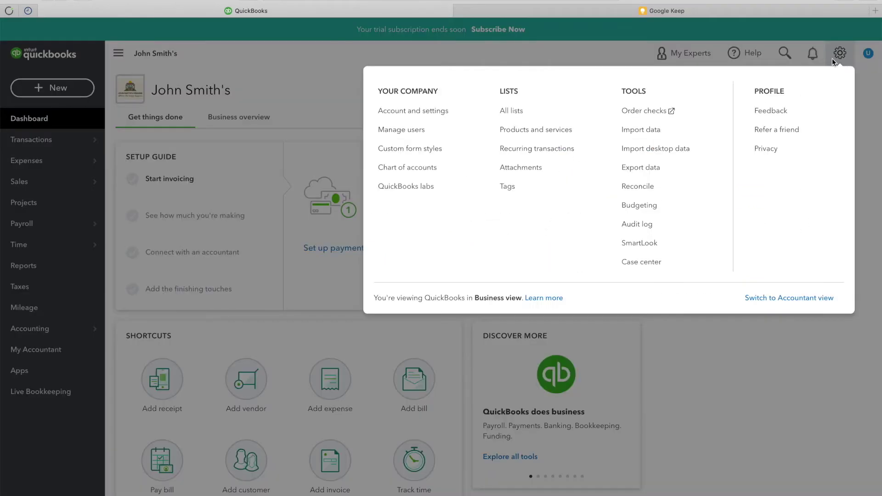
pyautogui.click(414, 117)
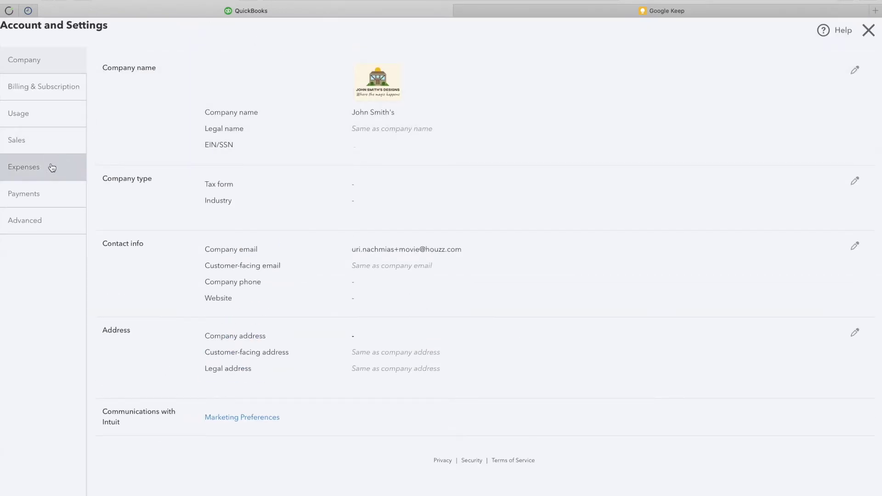
pyautogui.click(52, 167)
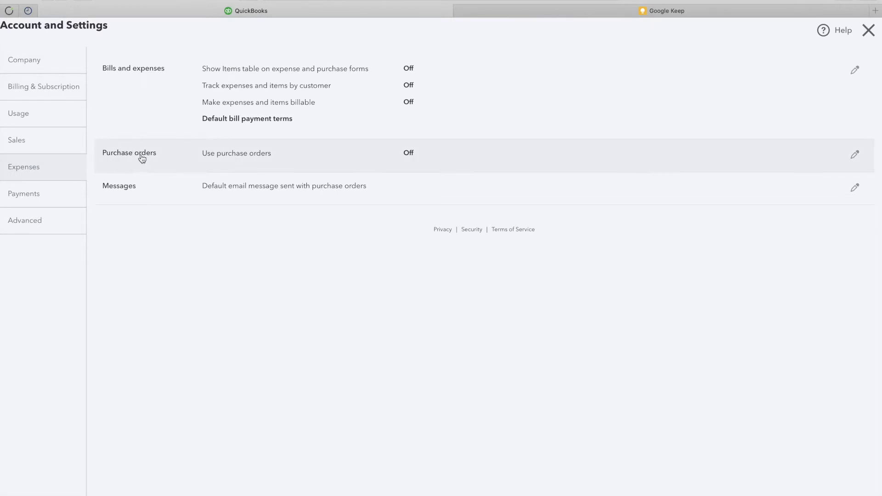
pyautogui.click(392, 154)
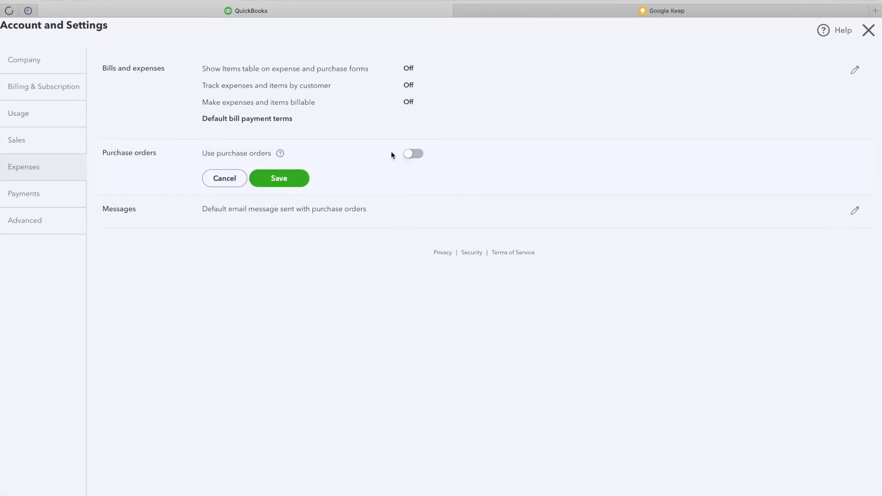
pyautogui.click(415, 154)
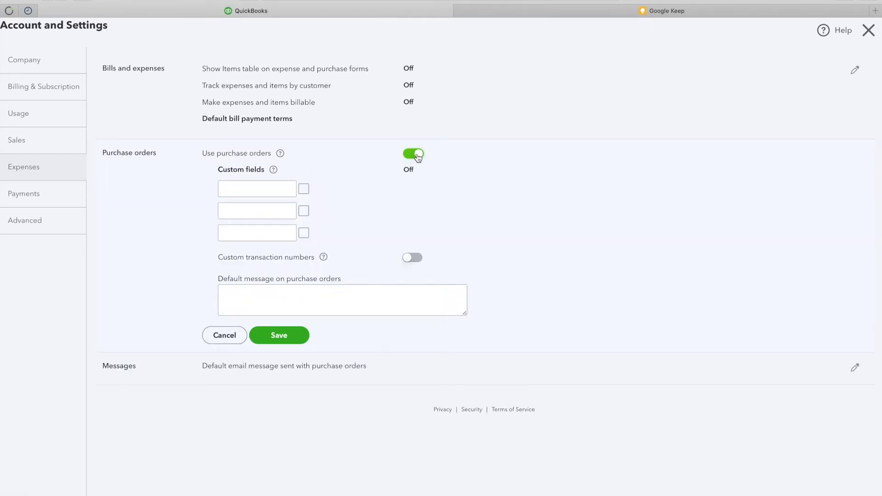
pyautogui.click(290, 342)
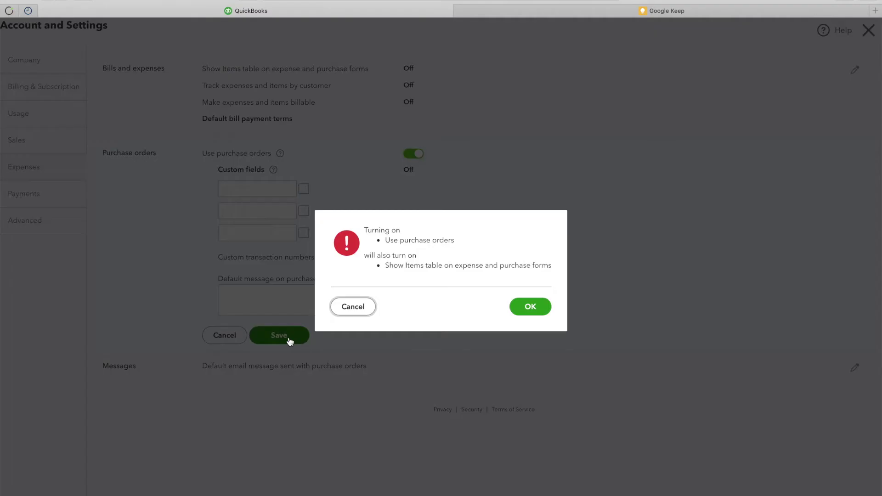
pyautogui.click(531, 306)
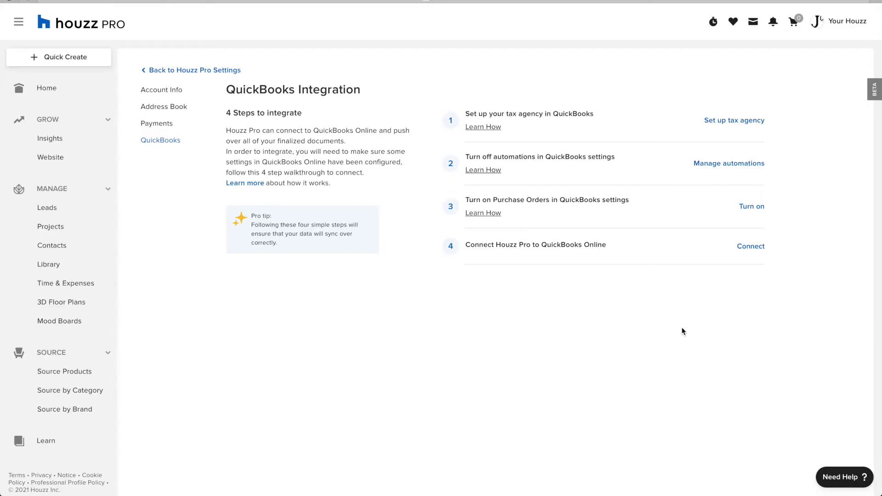
# Step: Authorize Houzz Pro's Intuit connection and sync the 17 pending documents to QuickBooks
pyautogui.click(751, 247)
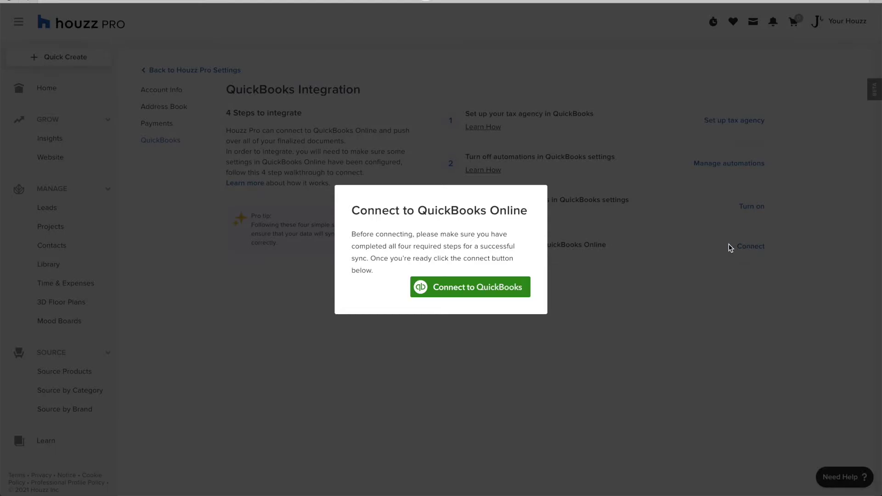
pyautogui.click(488, 294)
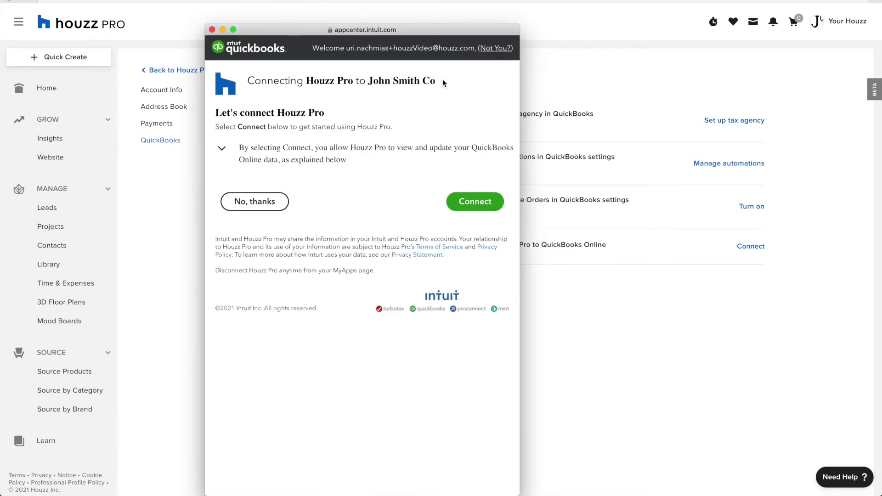
pyautogui.click(480, 205)
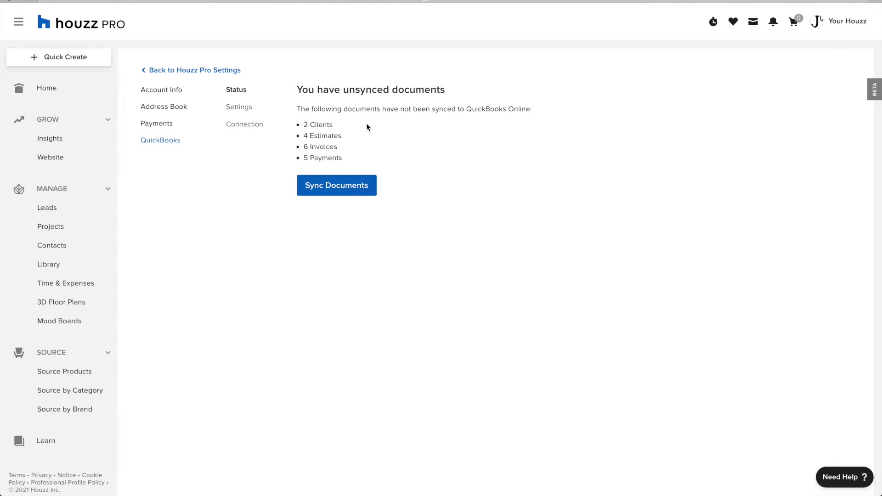
pyautogui.click(356, 184)
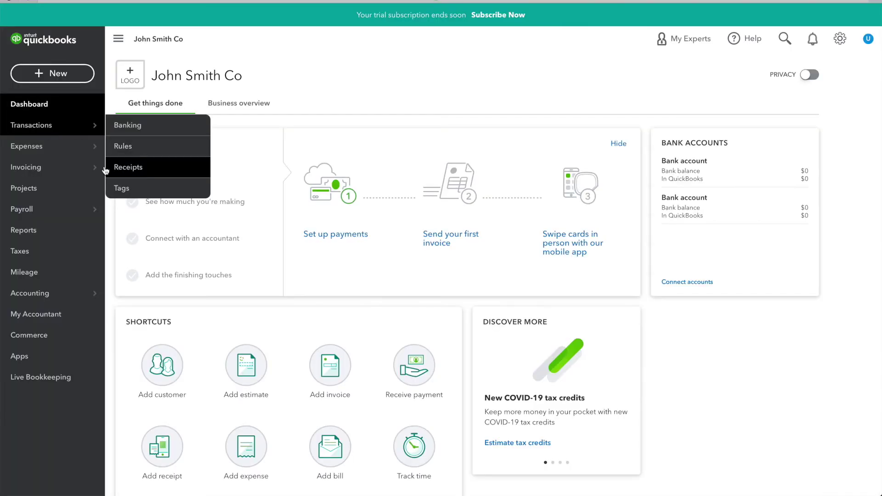
pyautogui.moveTo(81, 174)
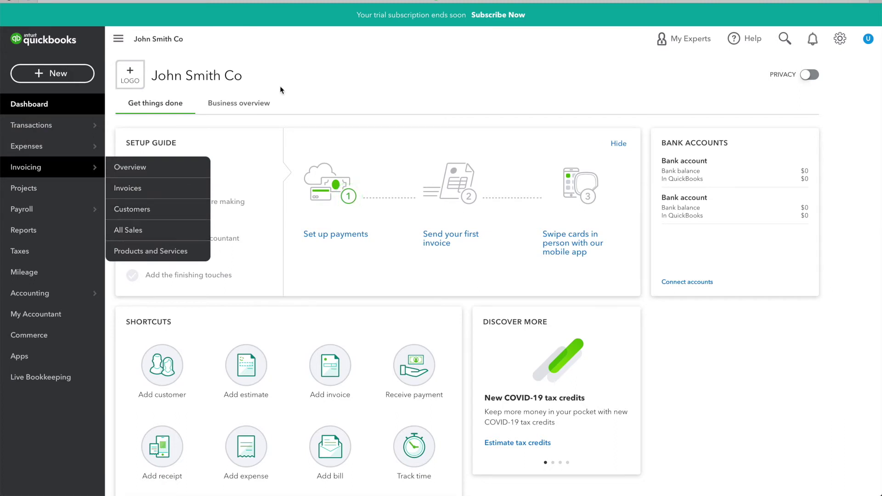
pyautogui.click(129, 230)
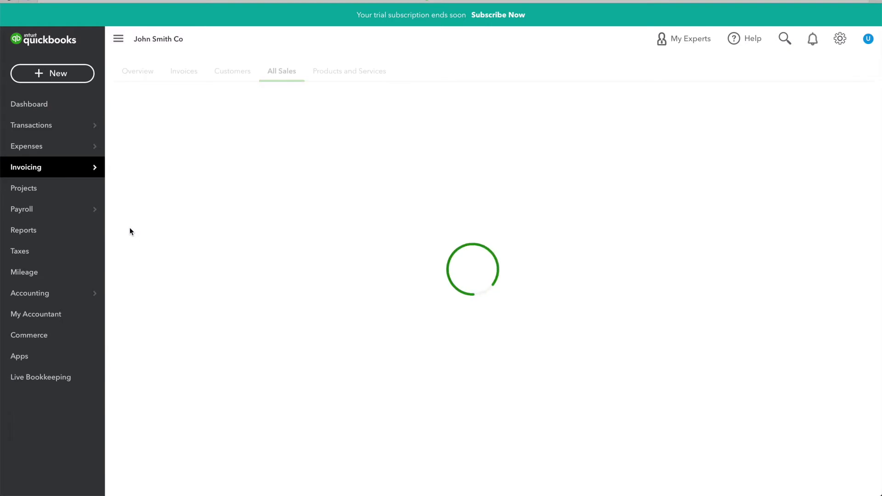
pyautogui.scroll(-4, 409, 281)
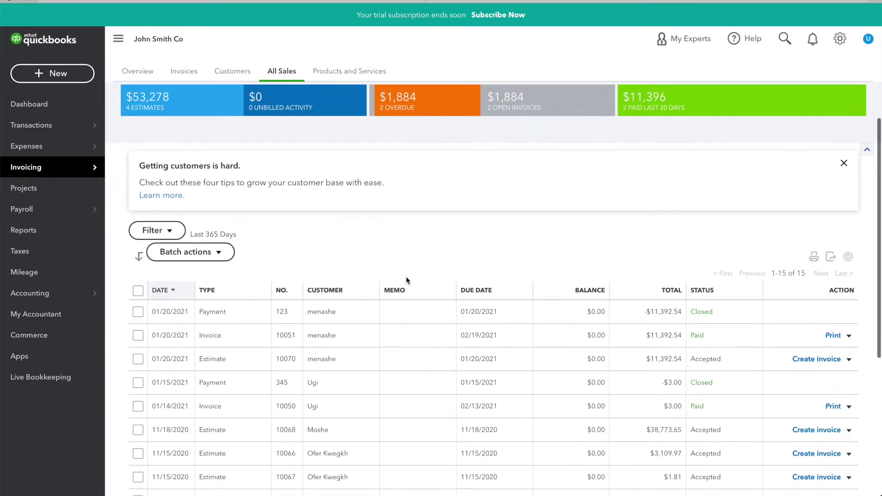
pyautogui.scroll(-3, 448, 389)
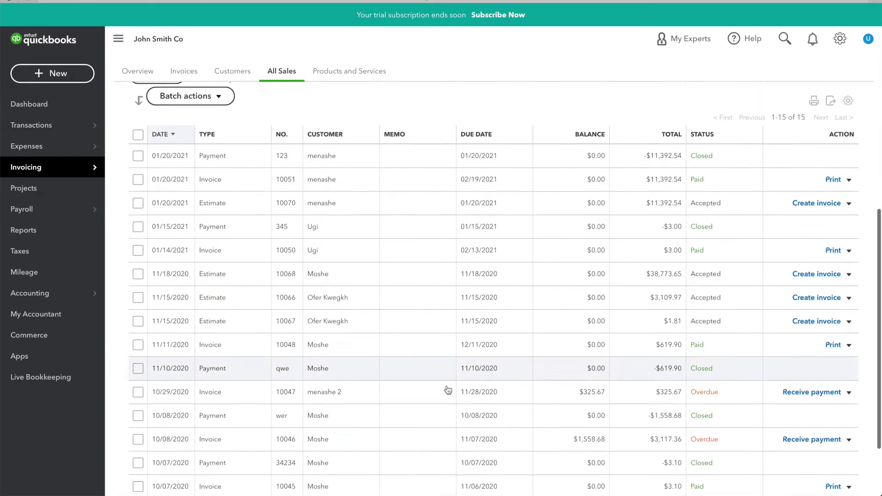
pyautogui.scroll(5, 448, 390)
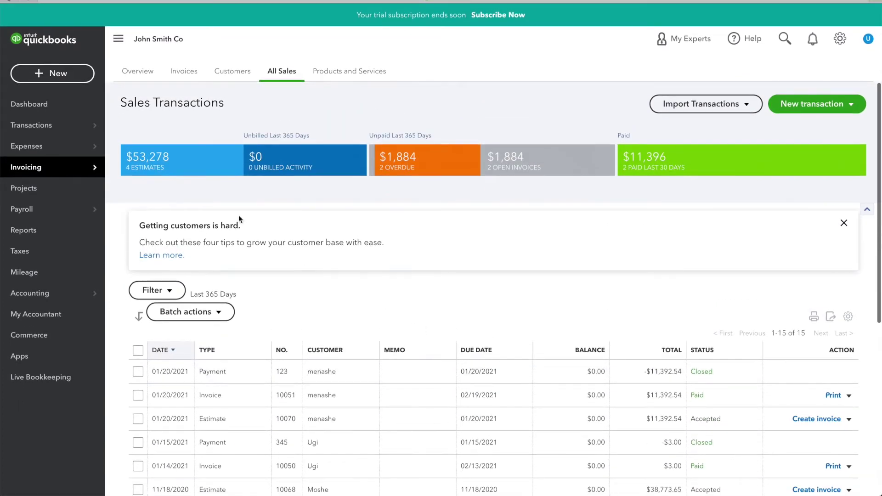
pyautogui.click(70, 40)
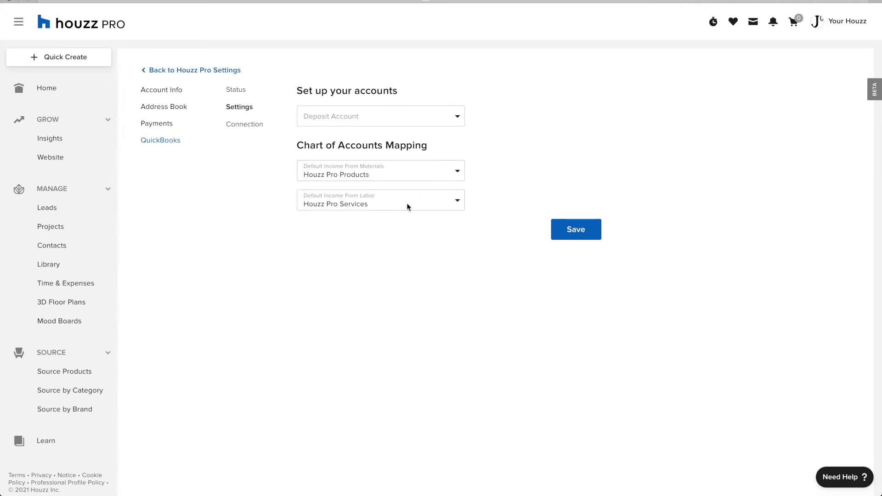
# Step: Show the Connection tab confirming Houzz Pro is connected to QuickBooks Online
pyautogui.click(255, 129)
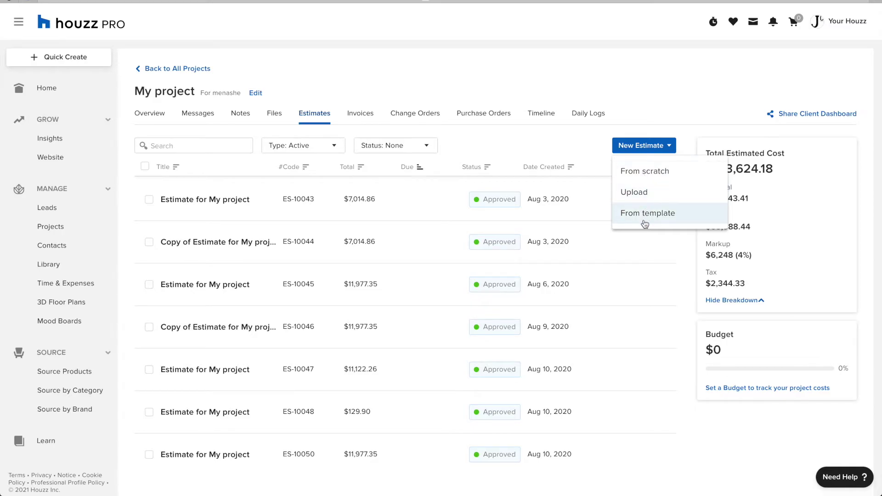
# Step: Create estimate ES-10071 for My project from the Bathroom template
pyautogui.click(645, 223)
pyautogui.click(511, 239)
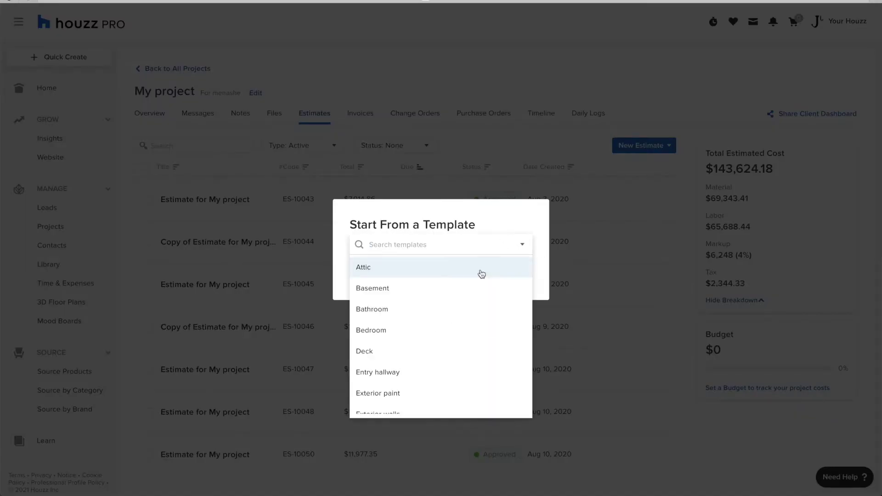
pyautogui.click(457, 310)
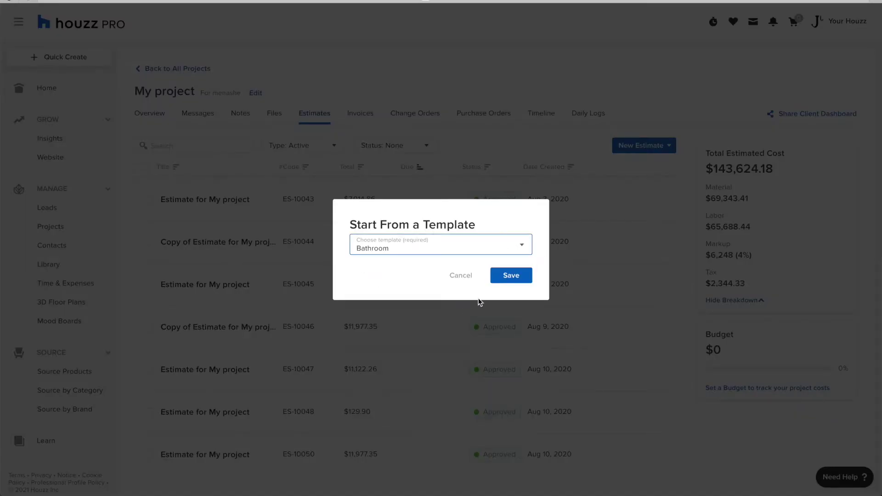
pyautogui.click(514, 281)
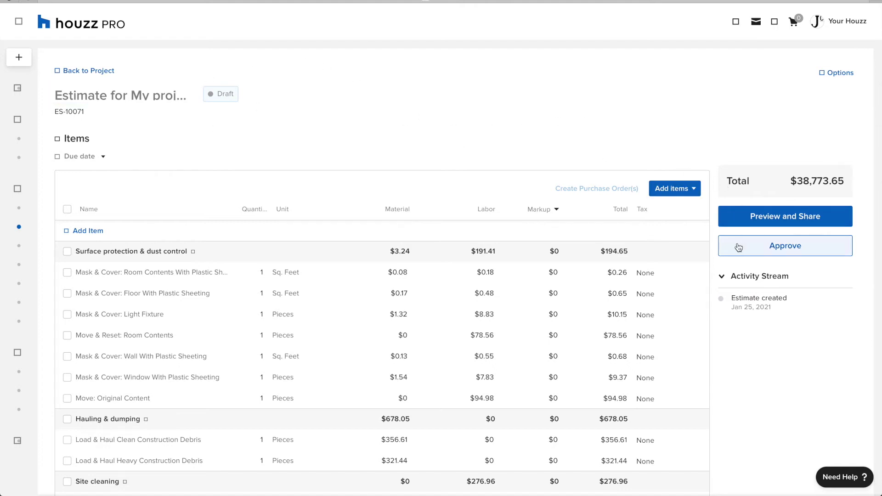
# Step: Check the estimate's tax rates and keep the 10% rate
pyautogui.scroll(-10, 647, 327)
pyautogui.scroll(-20, 646, 327)
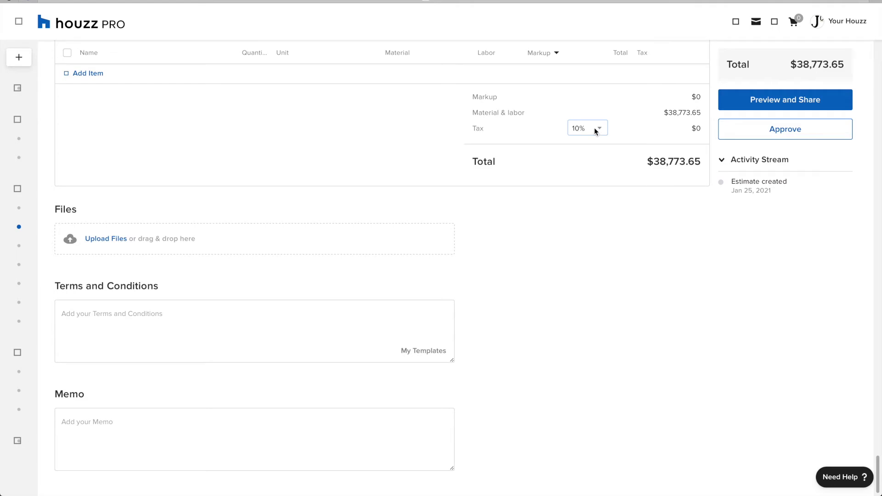
pyautogui.click(594, 128)
pyautogui.click(608, 103)
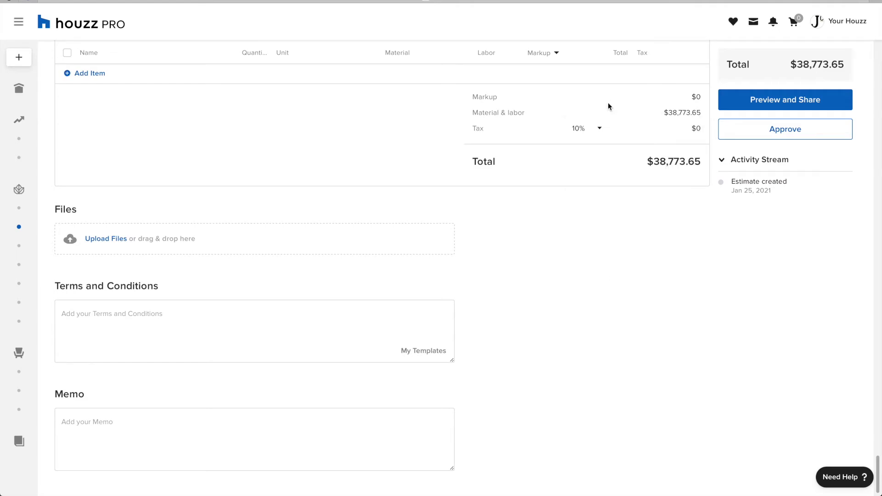
# Step: Set Material tax on Shower Doors - Bypass Or Sliding and Rough-In: Shower Area
pyautogui.scroll(12, 608, 106)
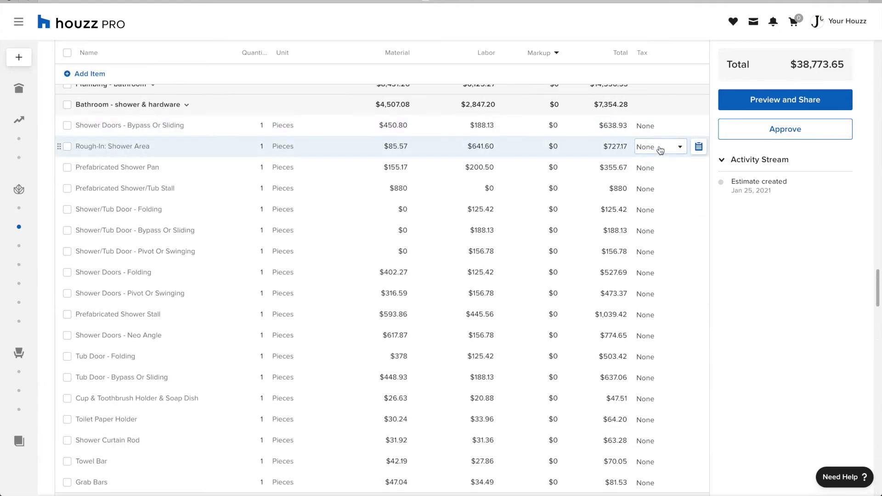
pyautogui.scroll(2, 660, 150)
pyautogui.click(657, 202)
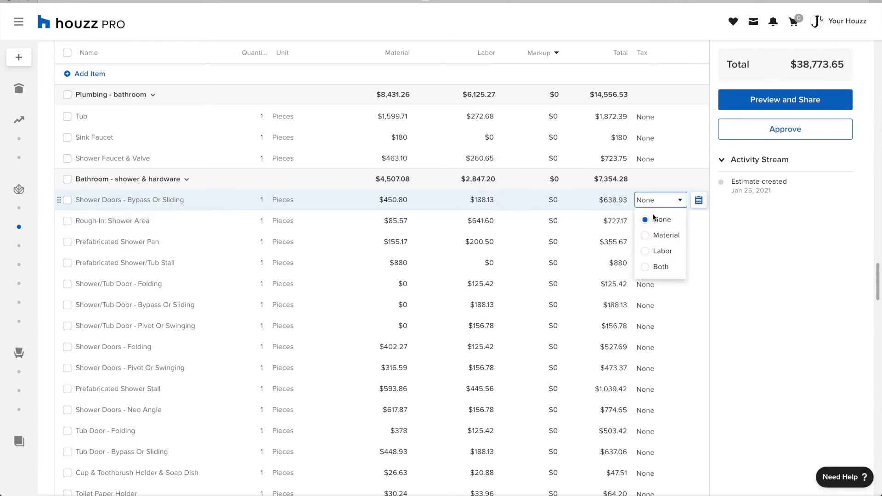
pyautogui.click(657, 235)
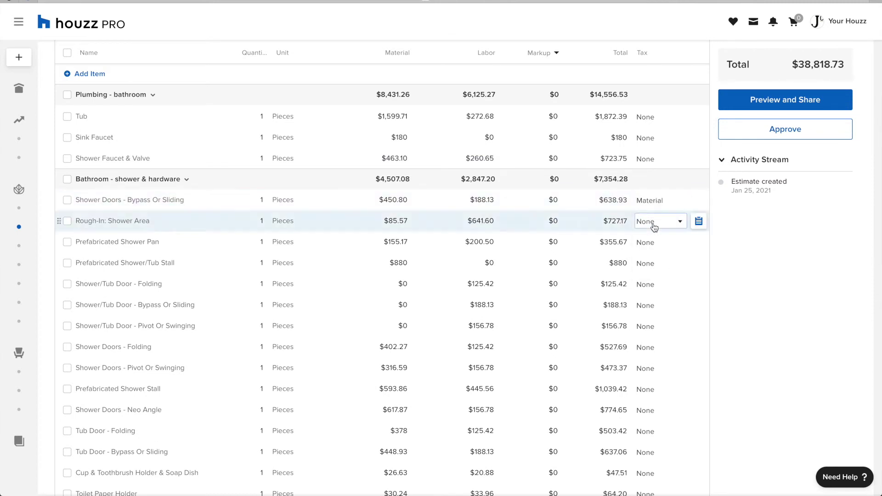
pyautogui.click(654, 225)
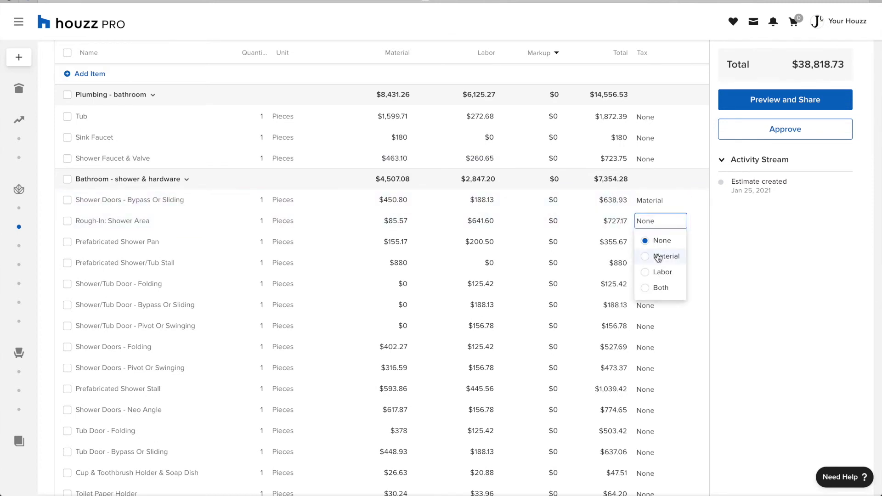
pyautogui.click(658, 256)
# Step: Approve estimate ES-10071 at $38,827.29 on the client's behalf
pyautogui.click(794, 134)
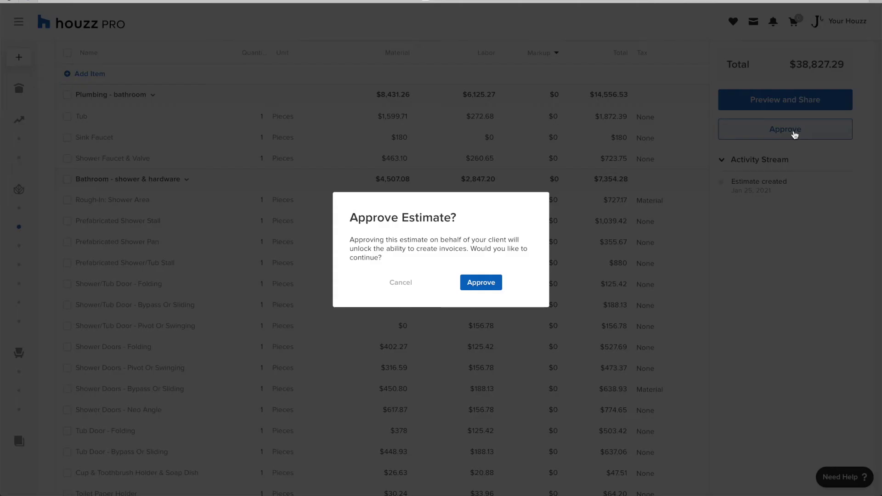
pyautogui.click(481, 282)
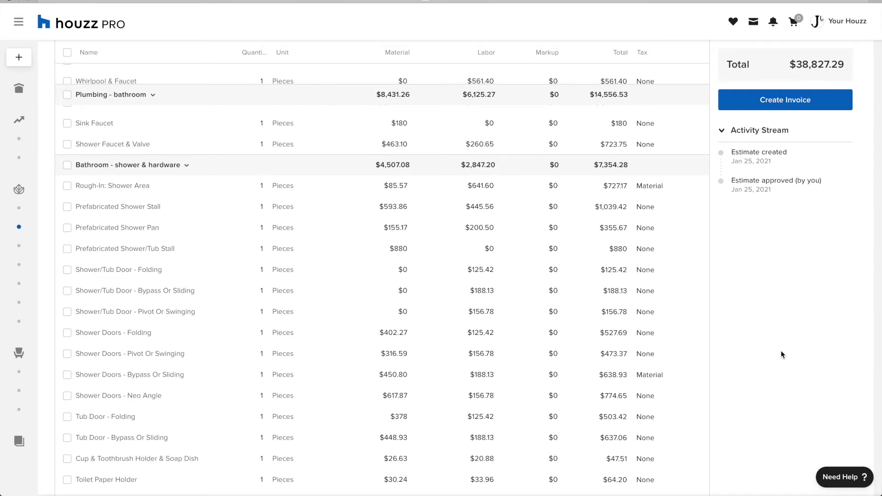
pyautogui.scroll(20, 782, 355)
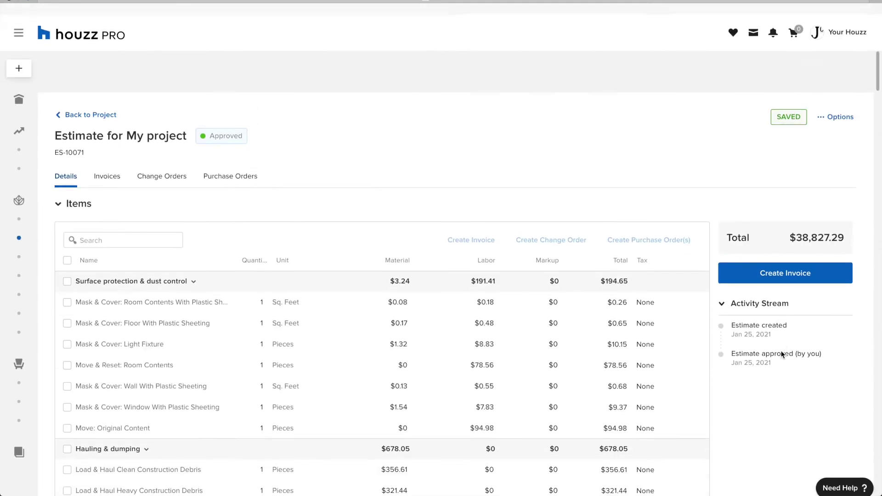
pyautogui.scroll(-2, 644, 174)
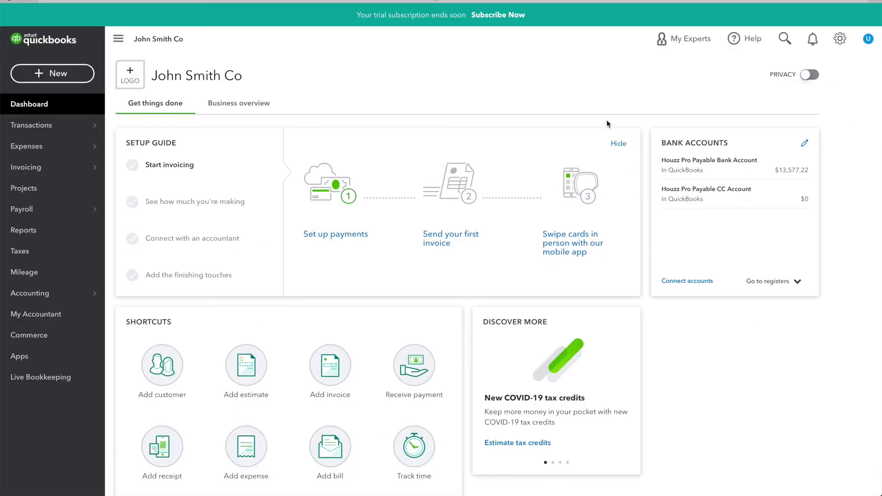
# Step: Open synced estimate 10071 from QuickBooks' all sales transactions list
pyautogui.moveTo(82, 172)
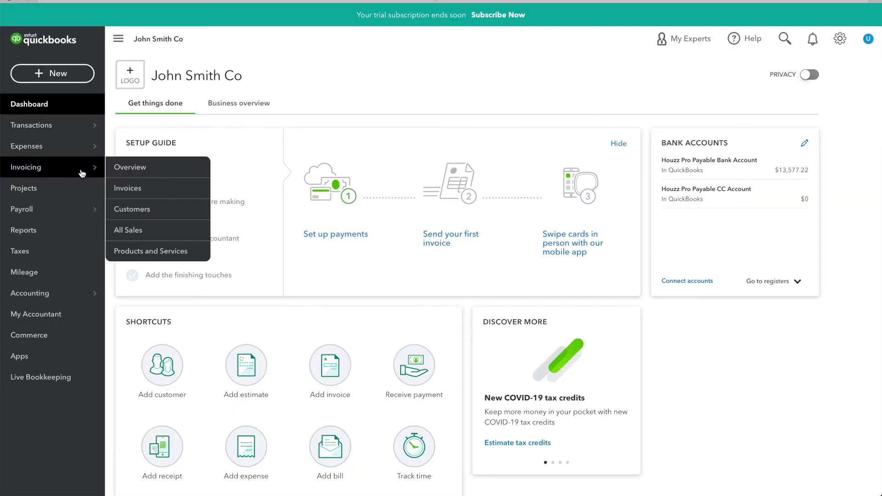
pyautogui.click(131, 231)
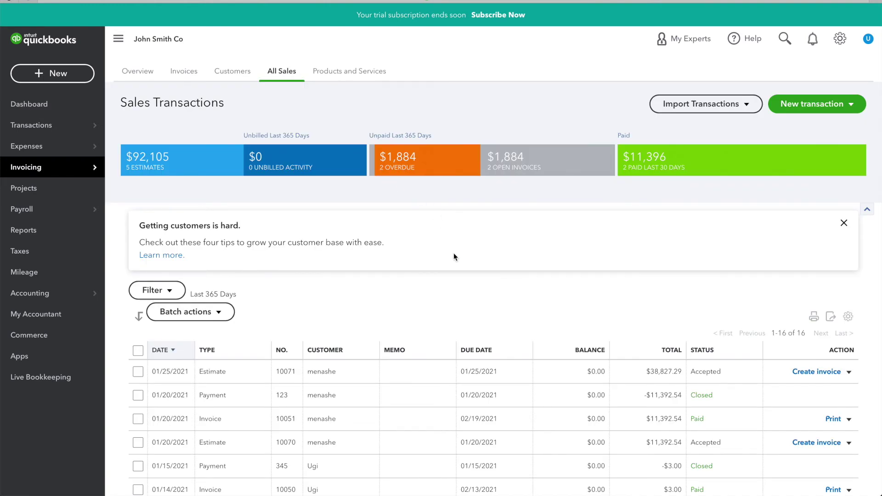
pyautogui.scroll(-1, 454, 253)
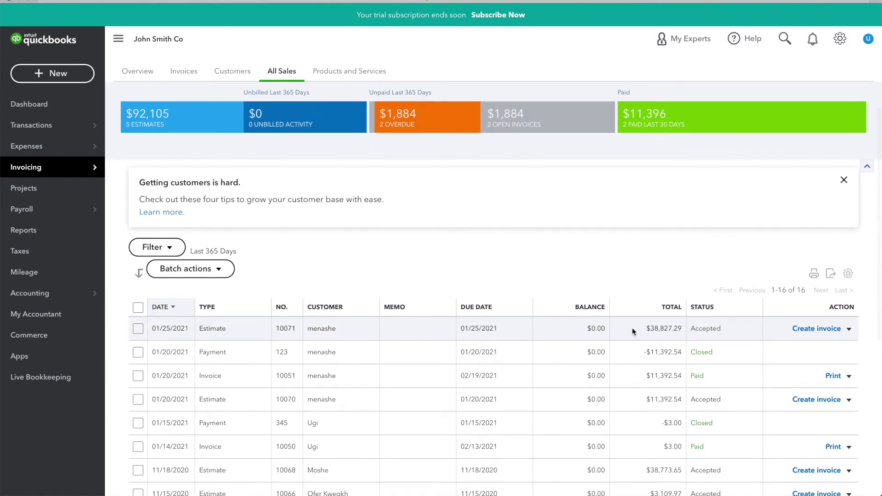
pyautogui.click(479, 329)
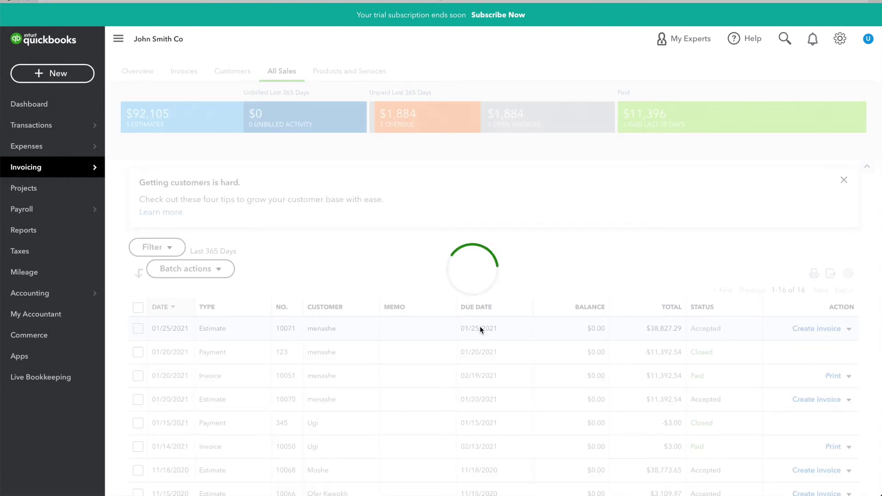
# Step: Review estimate 10071's line items down to the $38,827.29 total
pyautogui.scroll(-20, 483, 274)
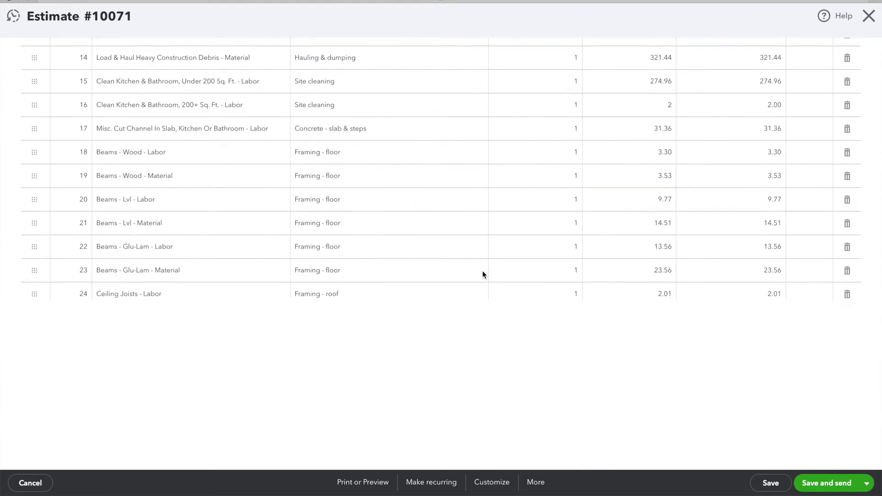
pyautogui.scroll(-20, 482, 274)
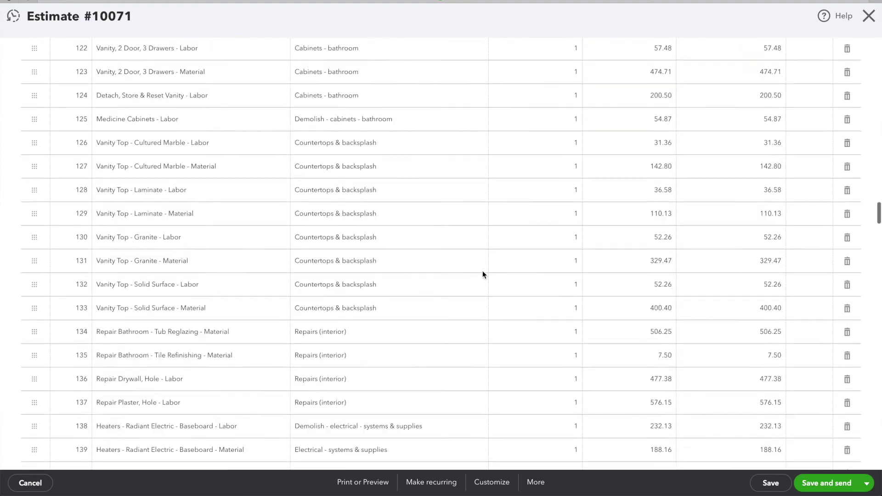
pyautogui.scroll(-20, 482, 274)
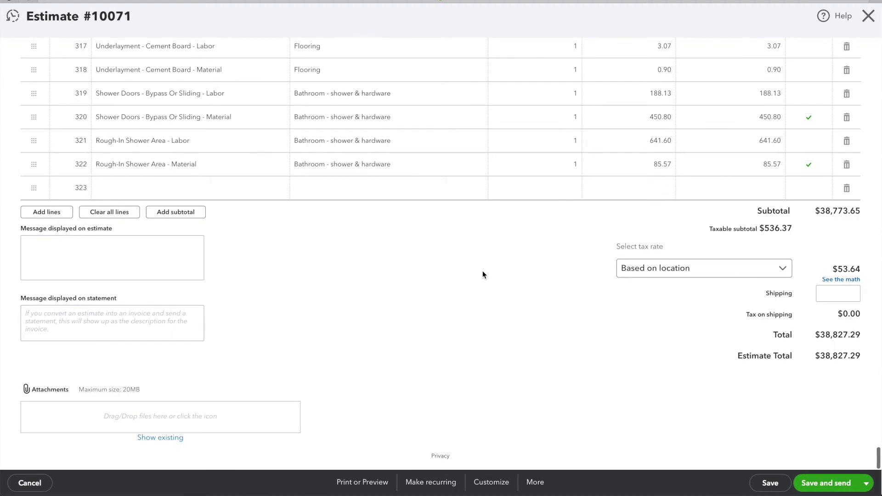
pyautogui.scroll(20, 482, 274)
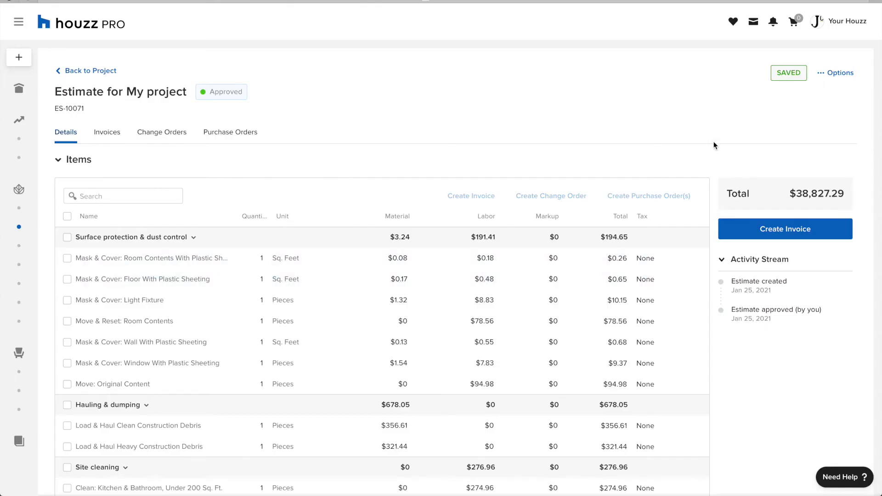
# Step: Create a $38,827.29 draft invoice from ES-10071 and show its Preview and Share page
pyautogui.click(789, 236)
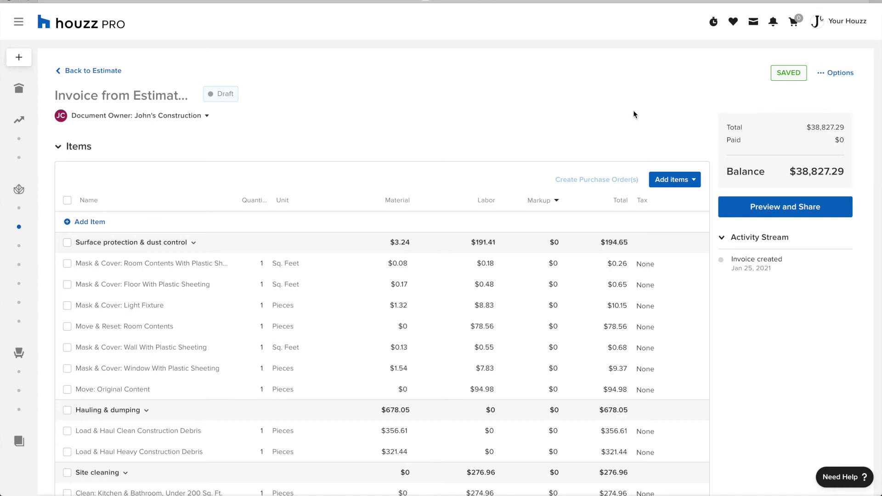
pyautogui.click(832, 75)
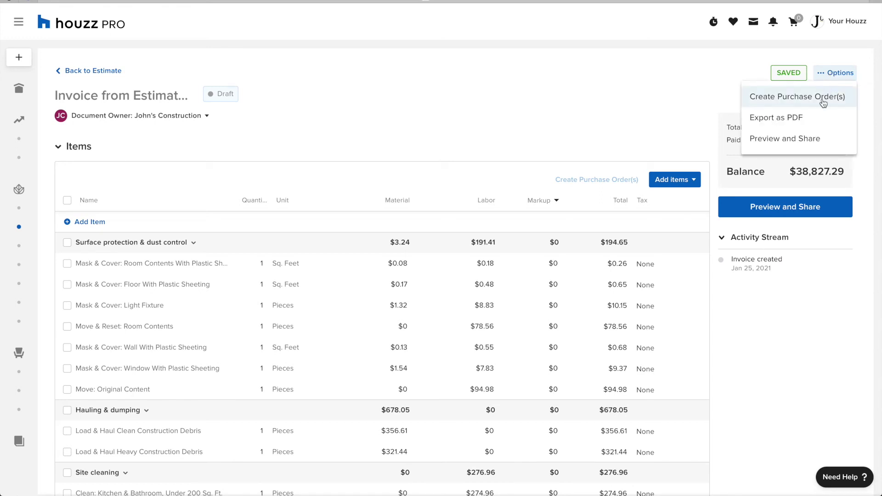
pyautogui.click(821, 139)
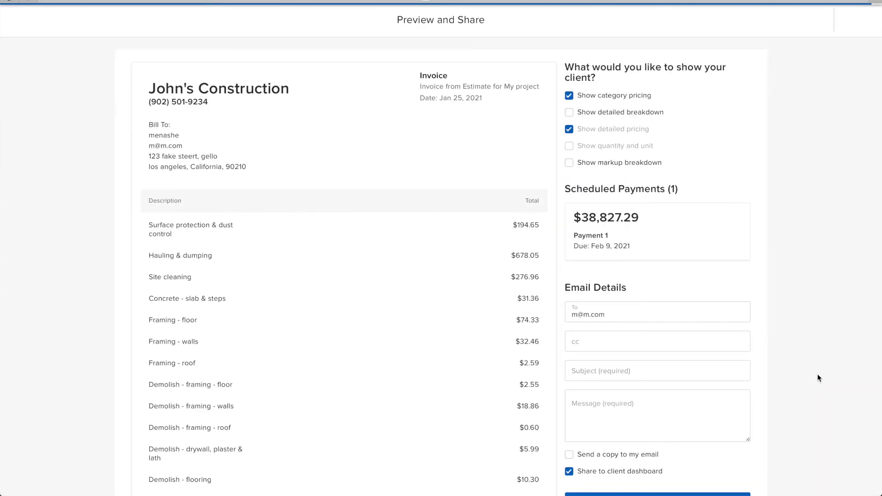
# Step: Send invoice to the client's e-mail with subject 'hello' and message 'here's your invoice'
pyautogui.doubleClick(688, 315)
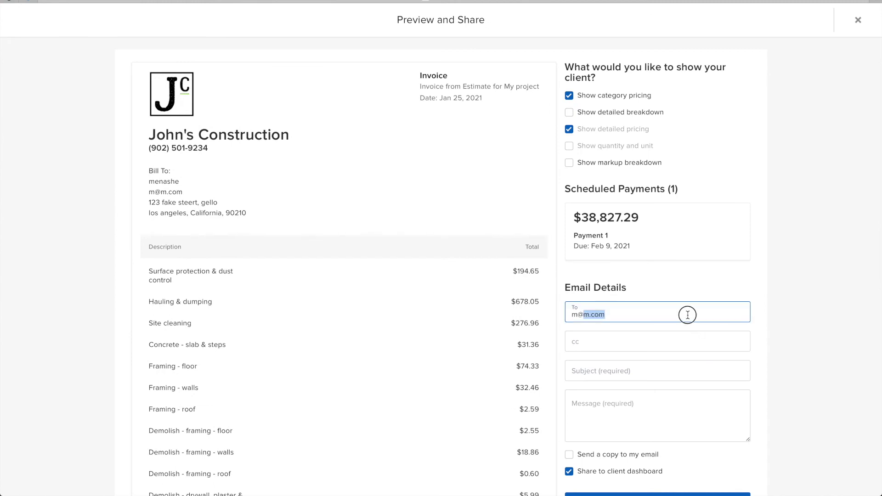
pyautogui.click(688, 314)
pyautogui.write('myclient@myclient.com')
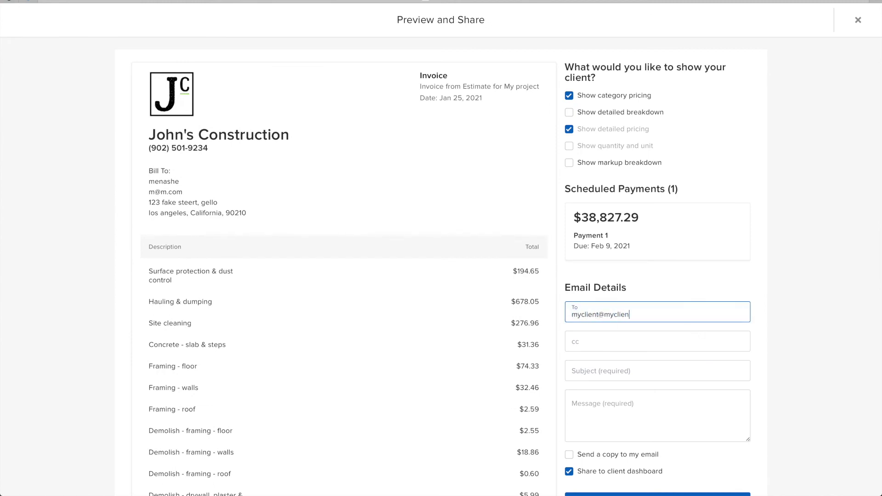
pyautogui.press('Tab')
pyautogui.press('Tab')
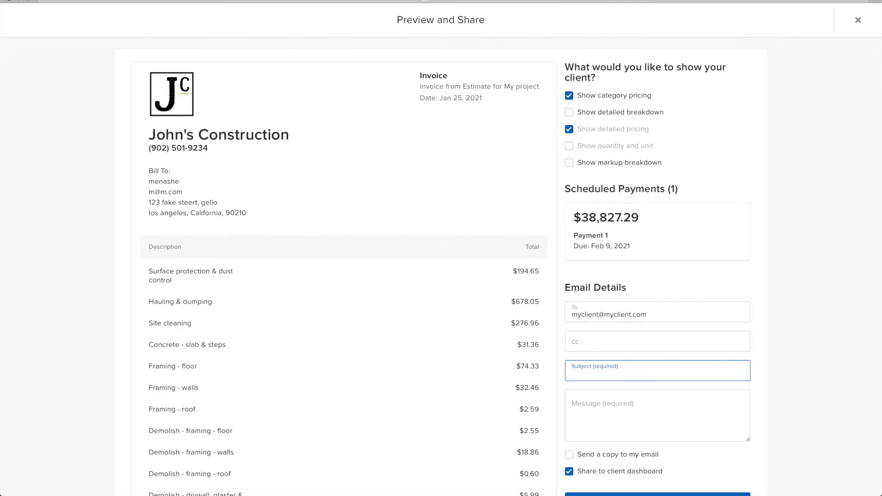
pyautogui.write('hello')
pyautogui.press('Tab')
pyautogui.write("here's y")
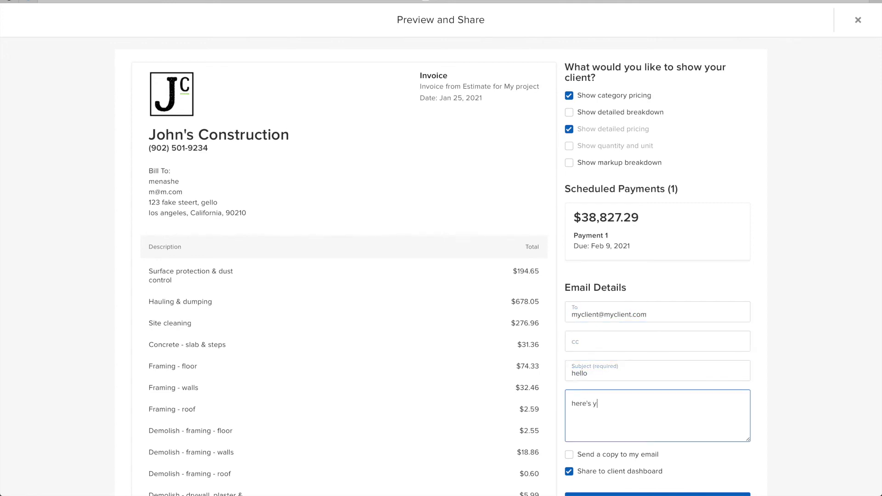
pyautogui.write('our invoice')
pyautogui.scroll(-6, 729, 328)
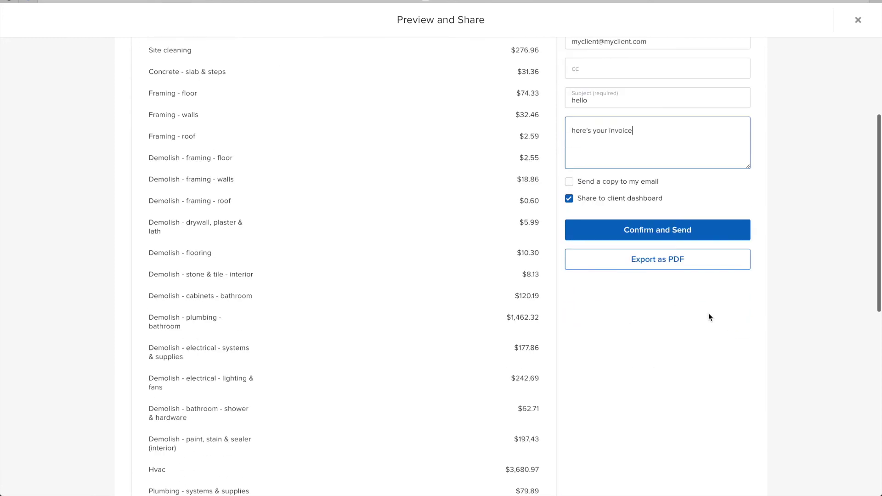
pyautogui.click(631, 228)
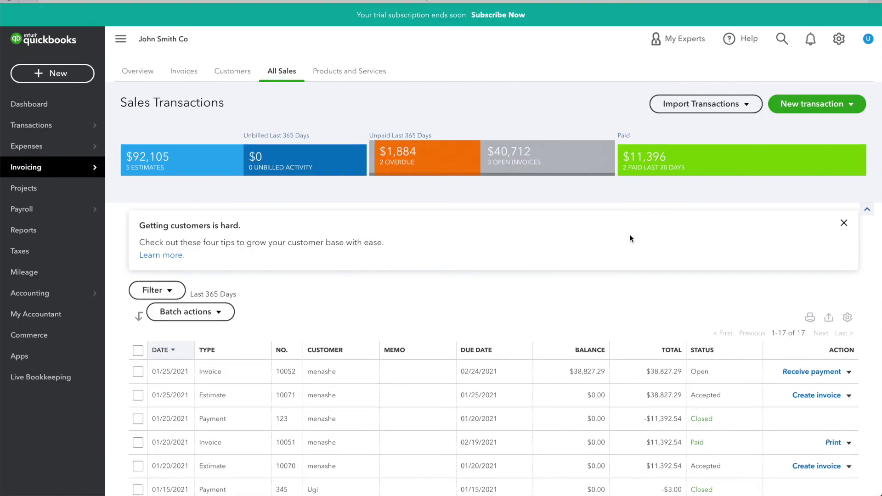
# Step: Review the synced $38,827.29 invoice 10052 in All Sales, then close it
pyautogui.click(651, 372)
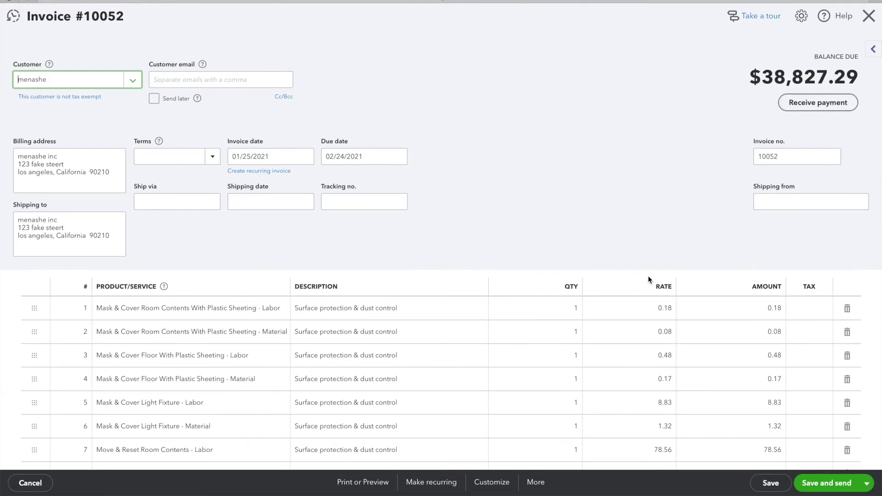
pyautogui.scroll(-10, 648, 279)
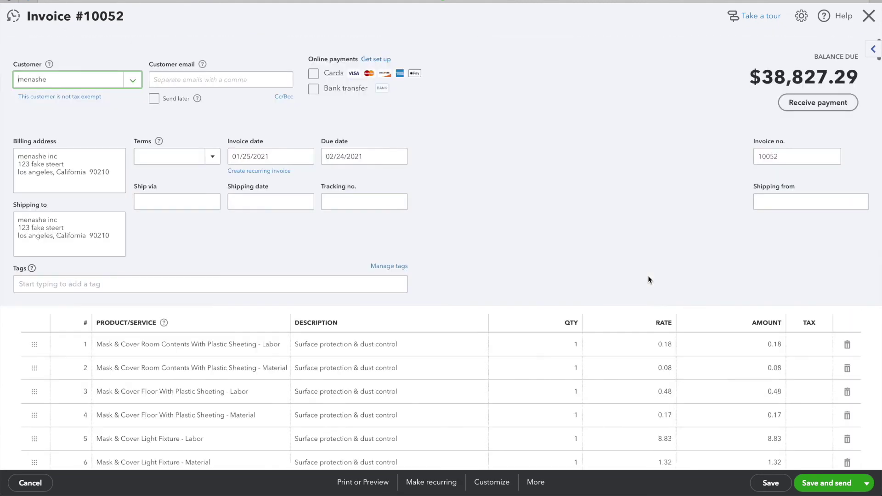
pyautogui.click(867, 17)
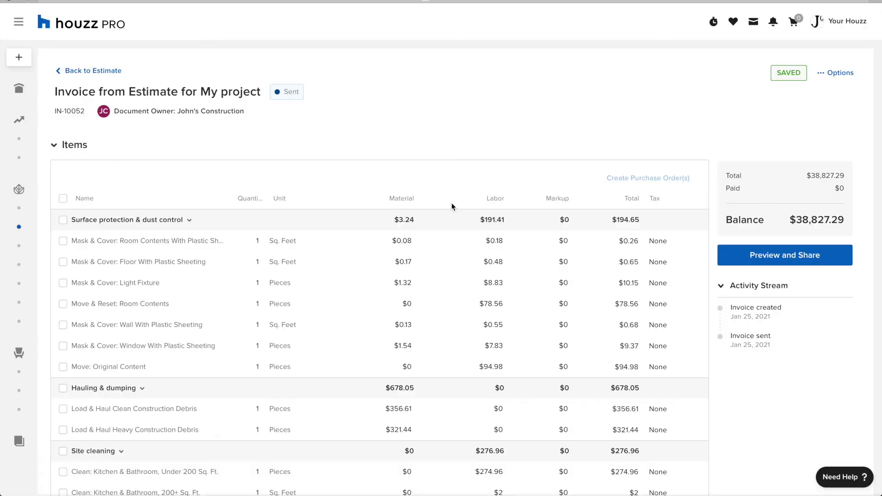
# Step: Schedule the invoice as two 50% payments
pyautogui.scroll(-1, 63, 159)
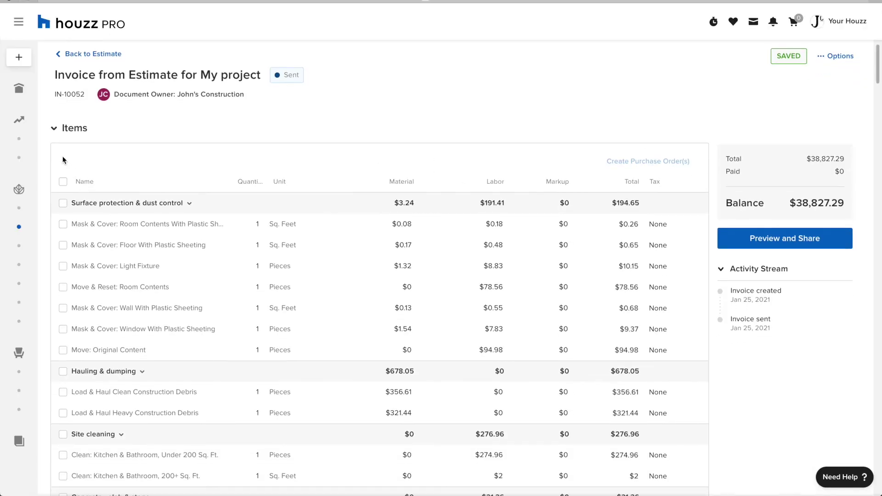
pyautogui.click(52, 134)
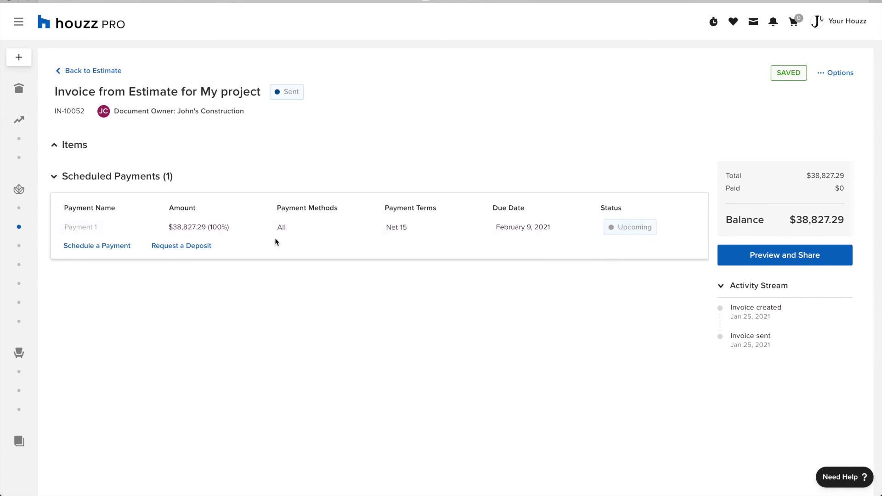
pyautogui.click(112, 245)
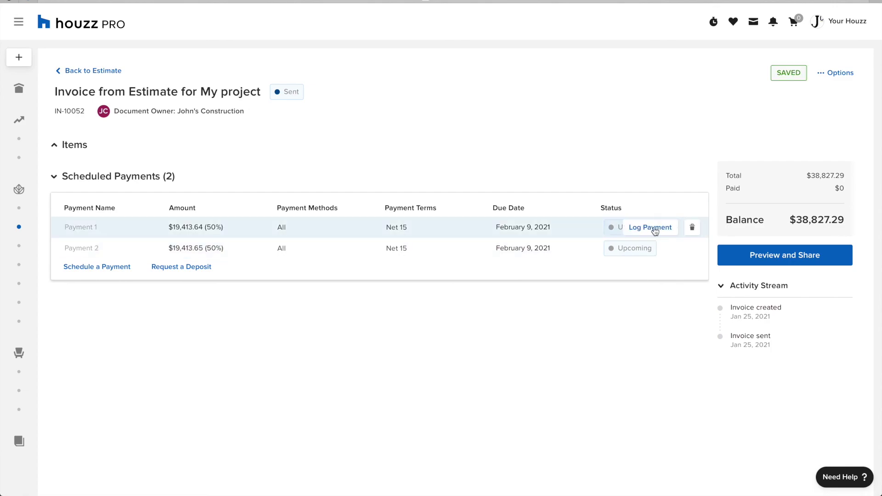
# Step: Log Payment 1 as check 11111 dated Jan 25, 2021
pyautogui.click(655, 231)
pyautogui.click(464, 222)
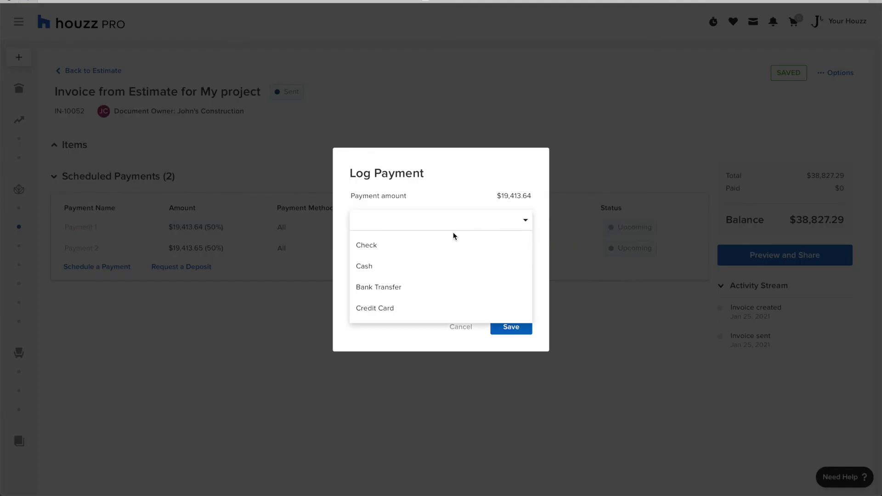
pyautogui.click(436, 251)
pyautogui.click(432, 252)
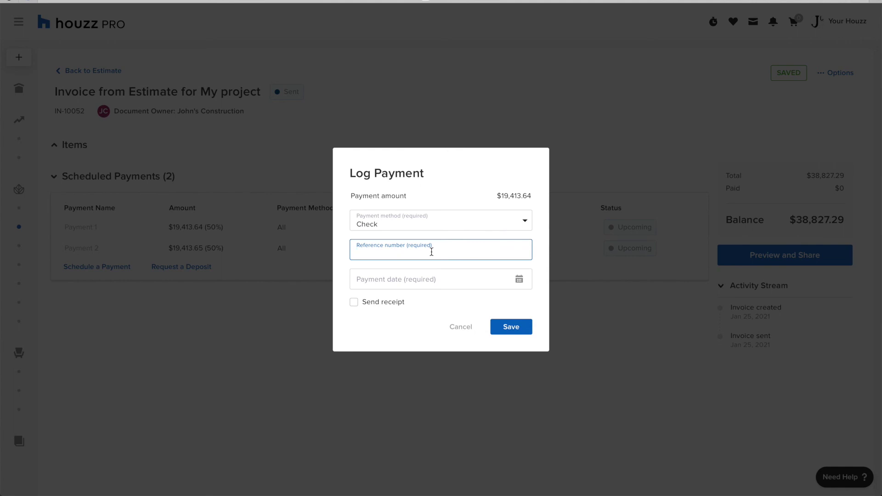
pyautogui.write('11111')
pyautogui.click(423, 276)
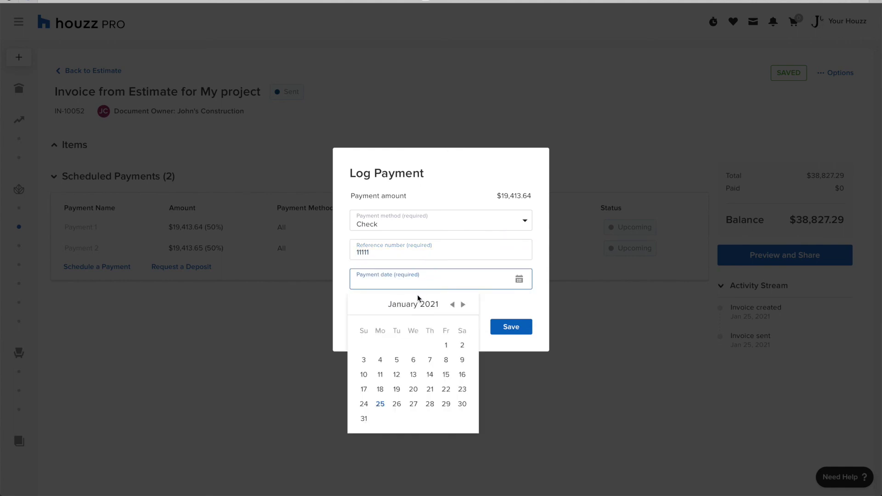
pyautogui.click(379, 404)
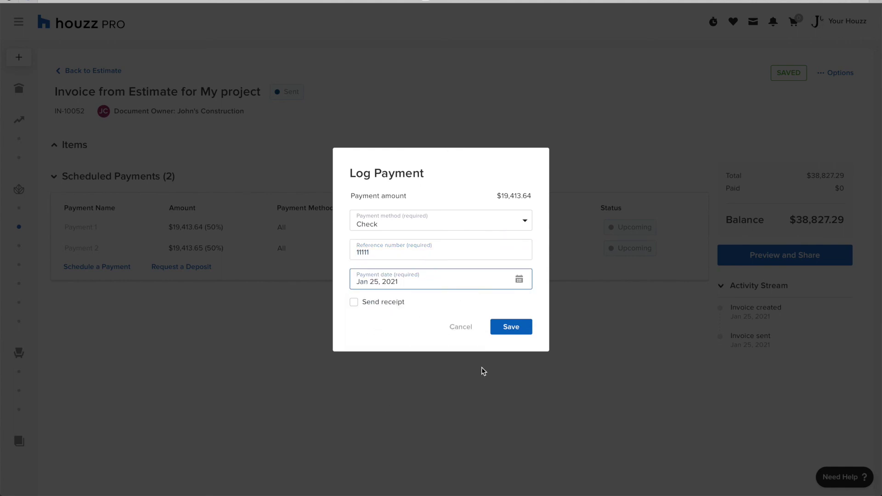
pyautogui.click(513, 330)
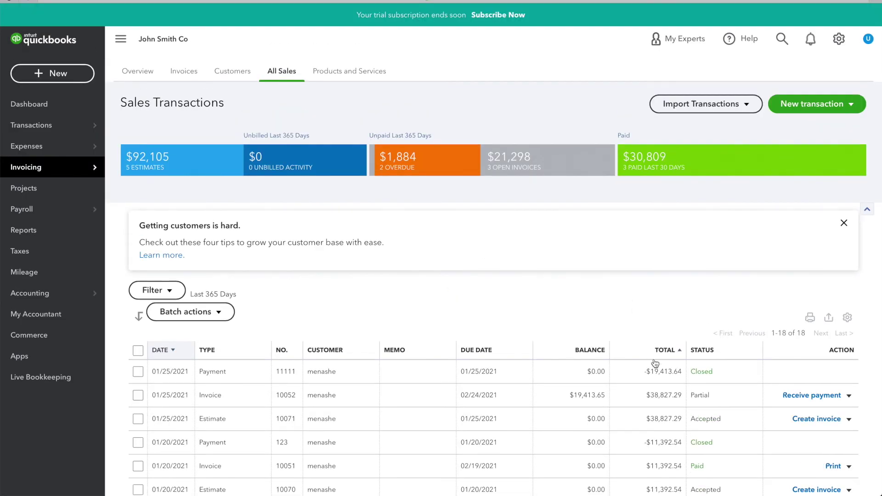
# Step: Open invoice 10052 and view its applied $19,413.64 payment details
pyautogui.click(593, 396)
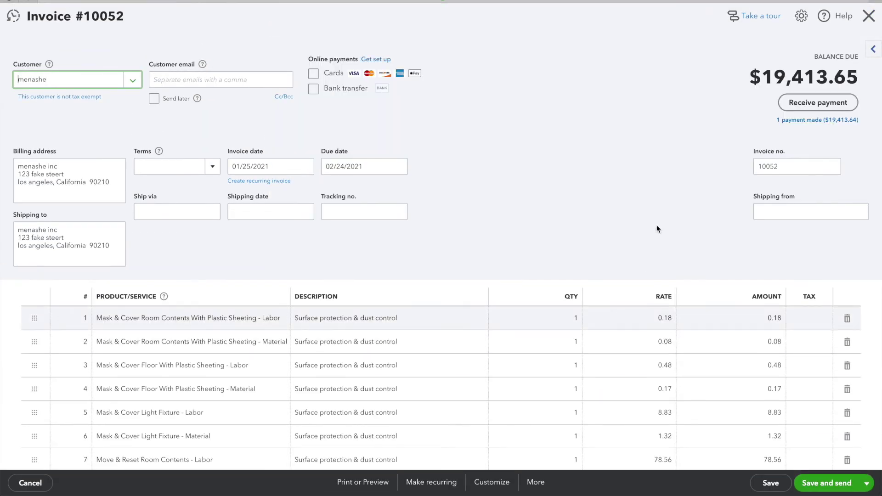
pyautogui.click(820, 120)
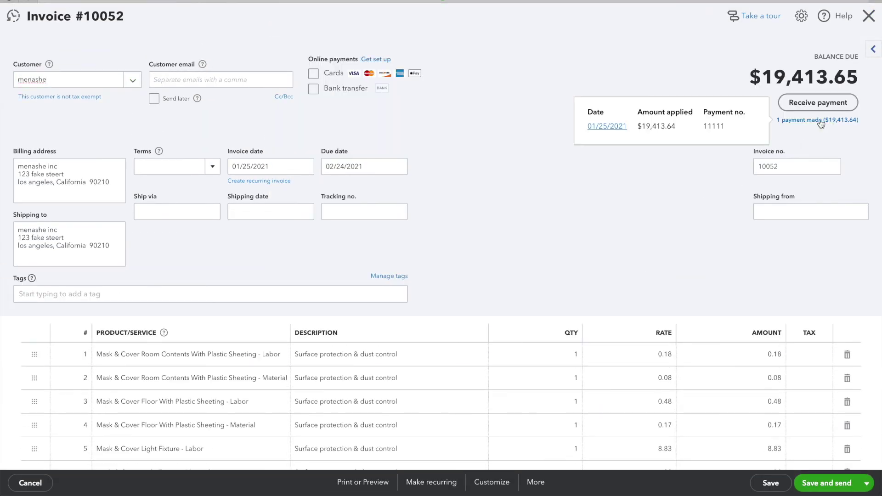